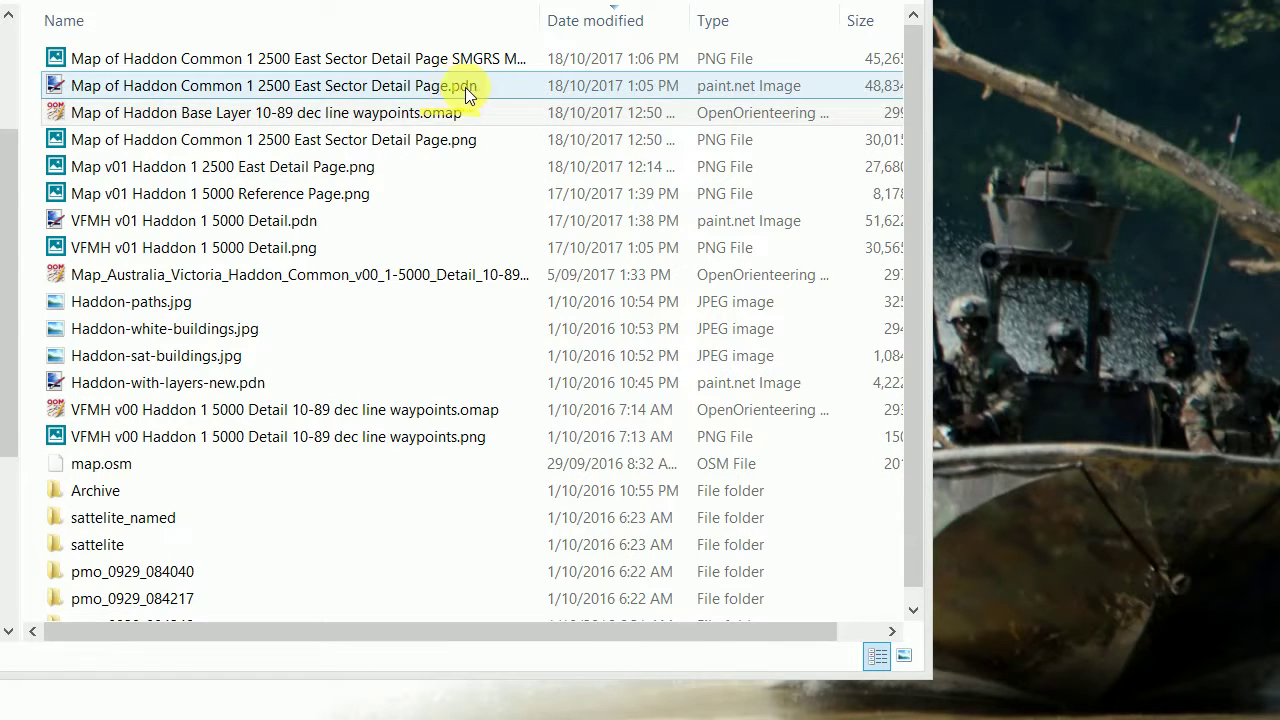
Step: Select in turn the Haddon base layer .omap, the East Sector Detail Page .pdn and the SMGRS PNG files
left_click(499, 115)
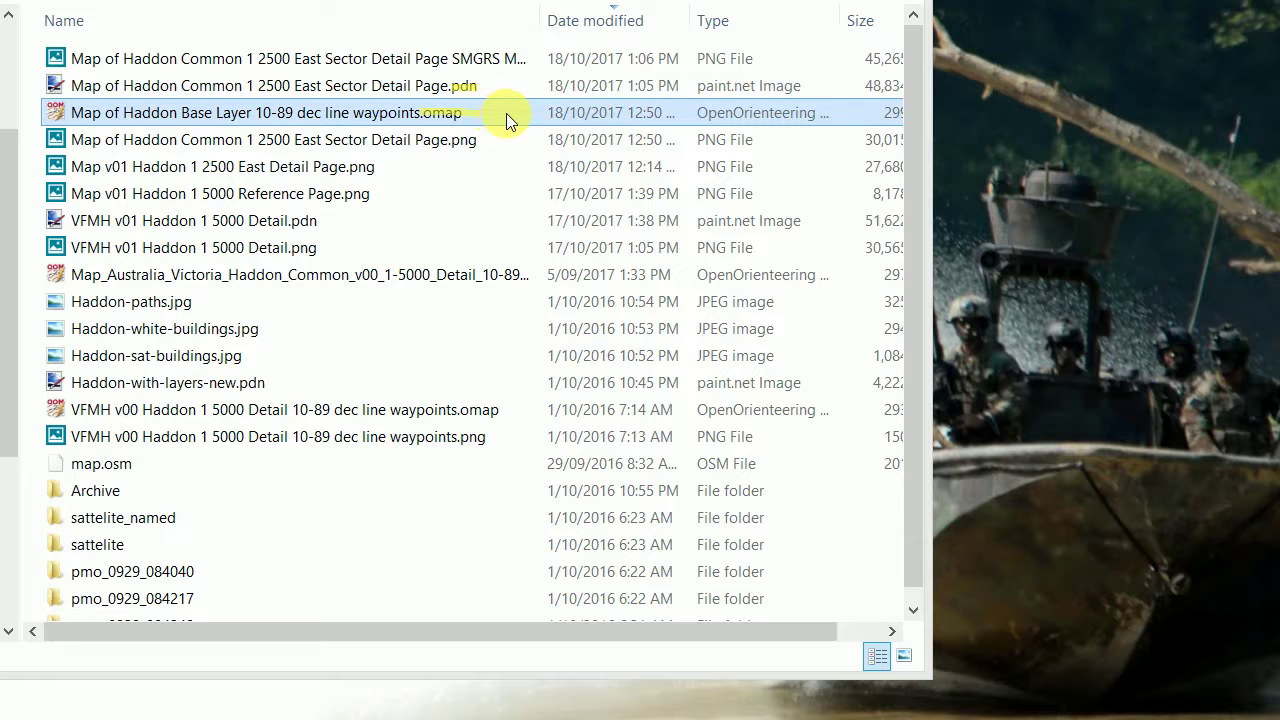
left_click(500, 90)
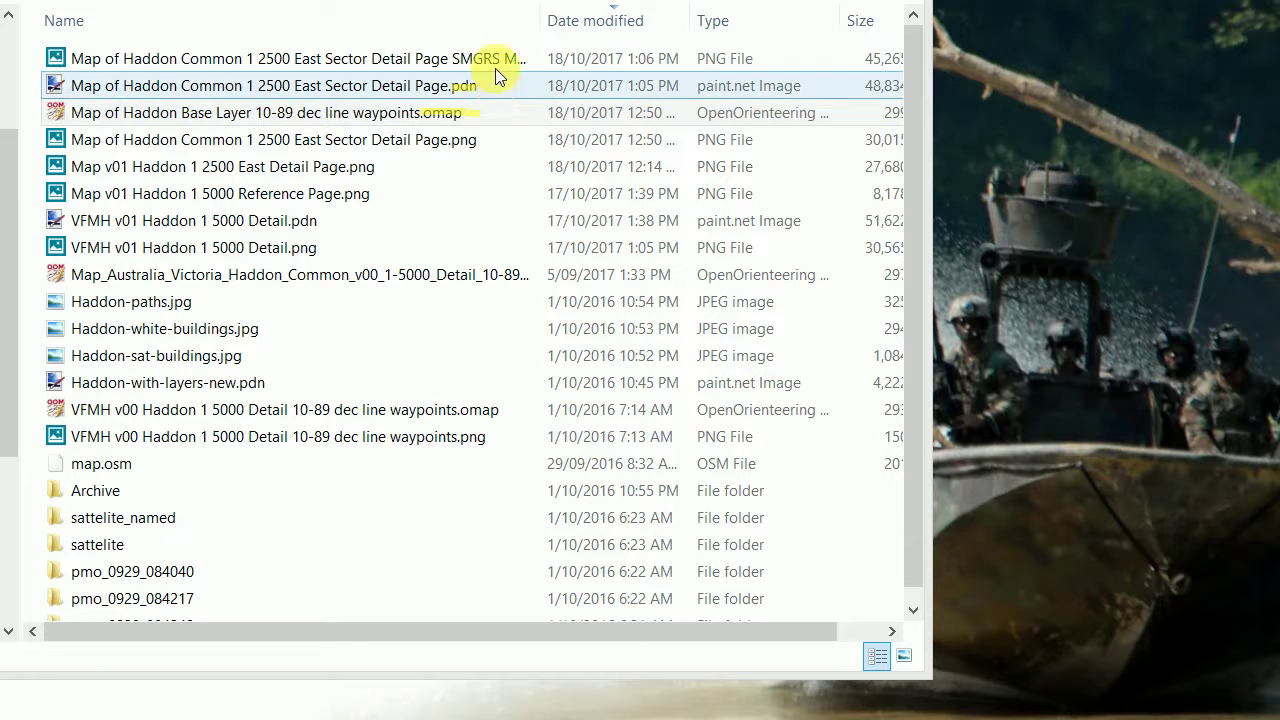
left_click(505, 62)
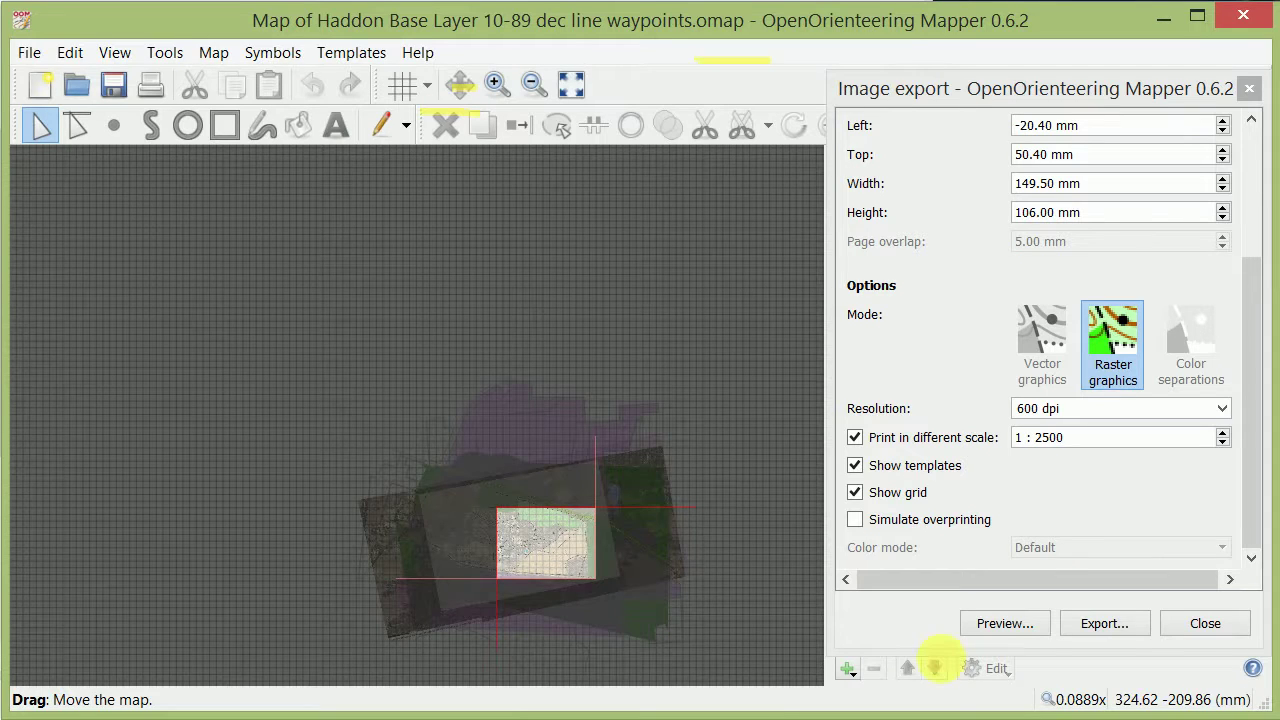
Step: Close the image export settings and hide the template setup window
left_click(1254, 90)
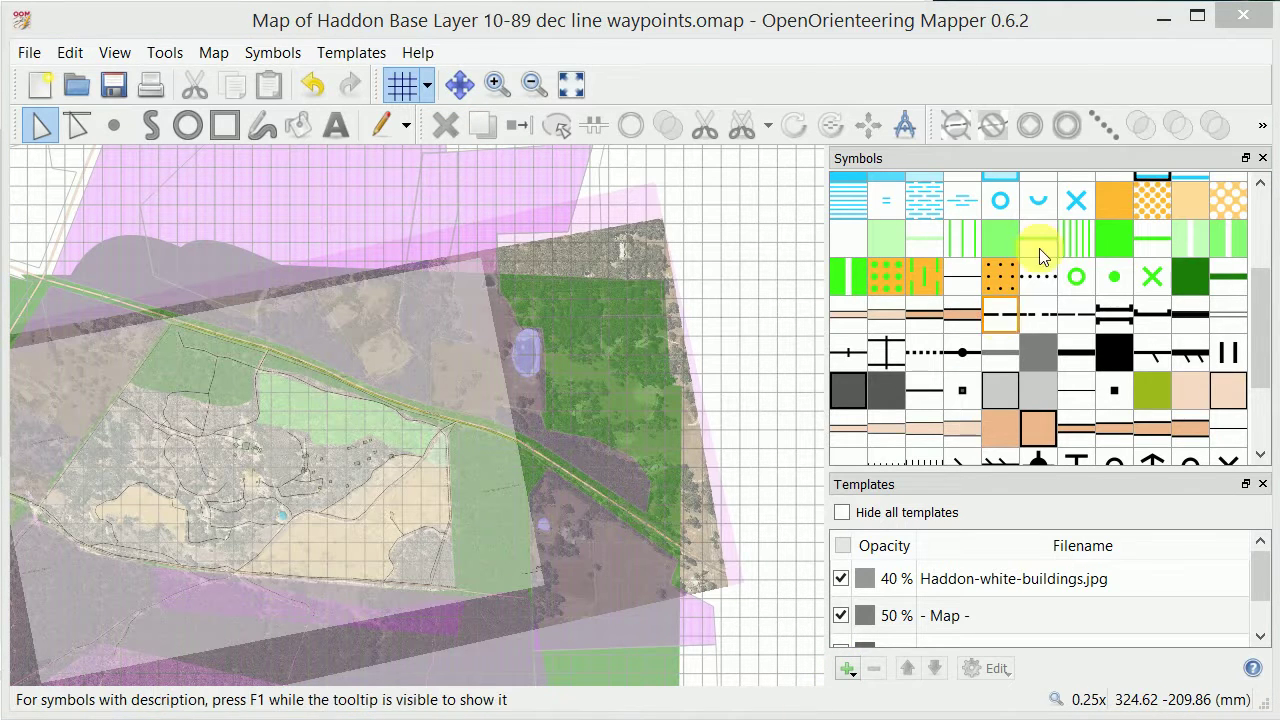
left_click(380, 58)
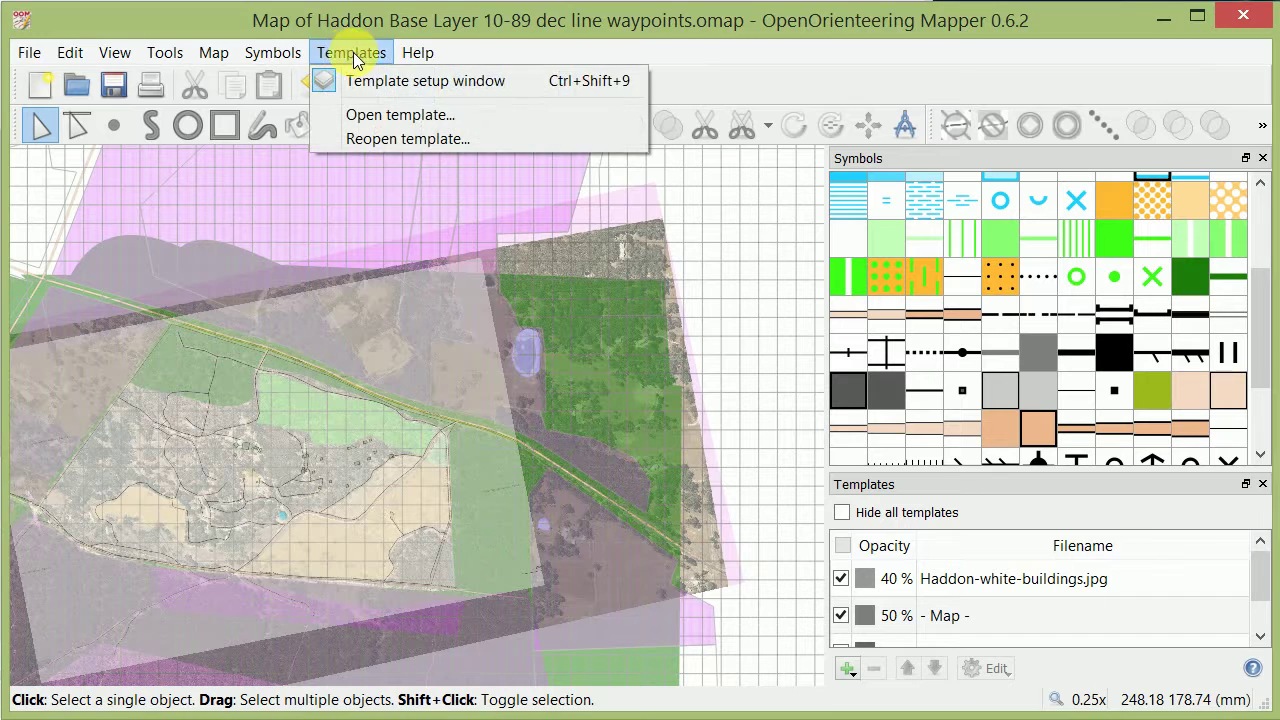
left_click(372, 72)
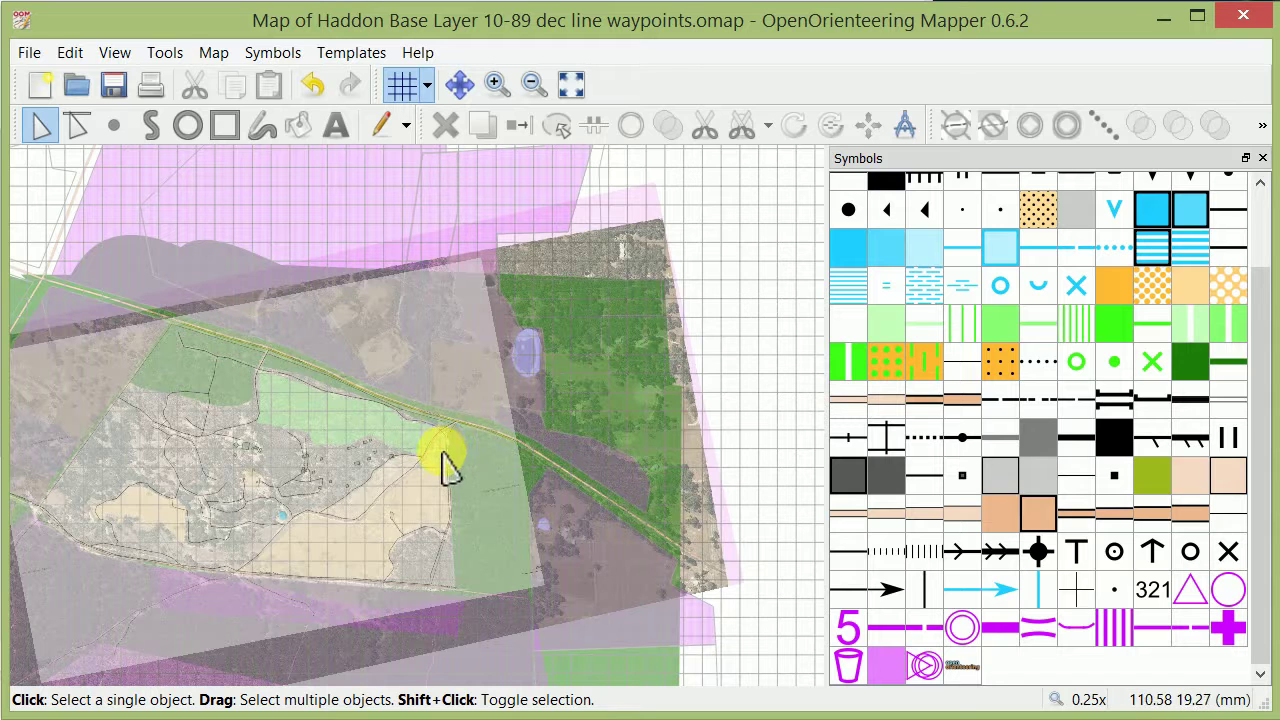
Step: Look over the symbol set and show the template setup window
scroll(912, 291, "up", 2)
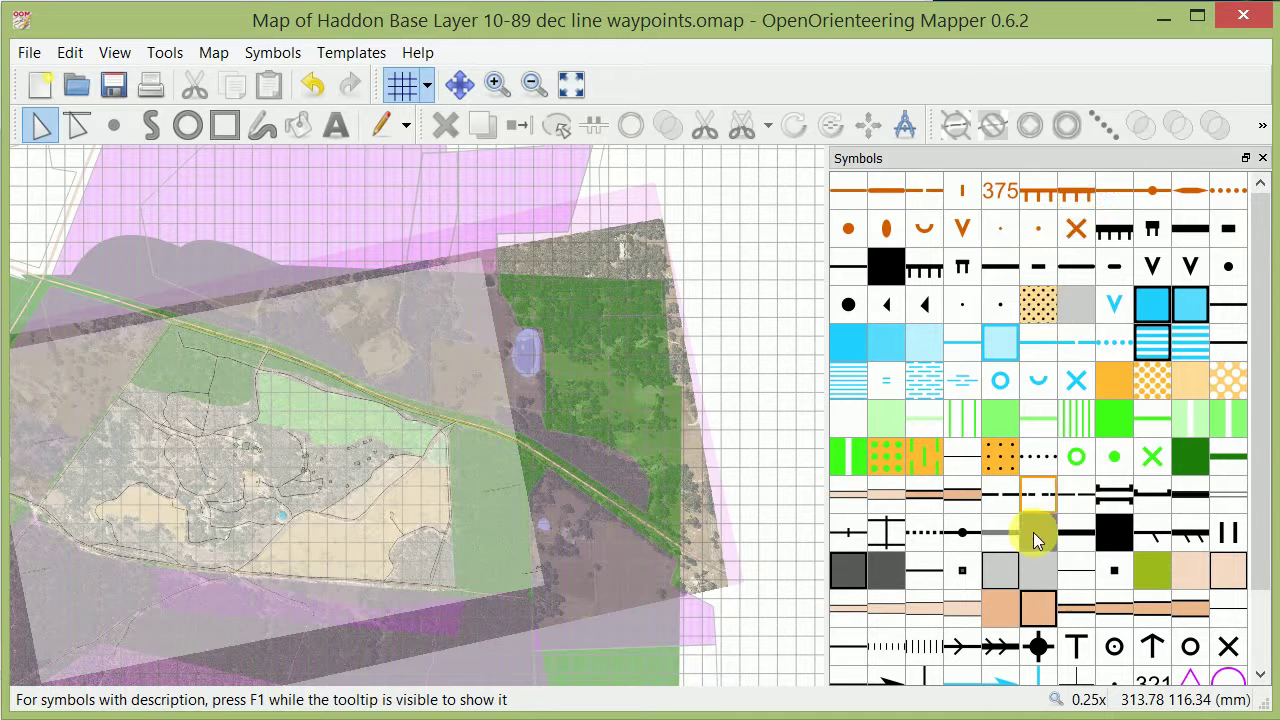
left_click(1037, 609)
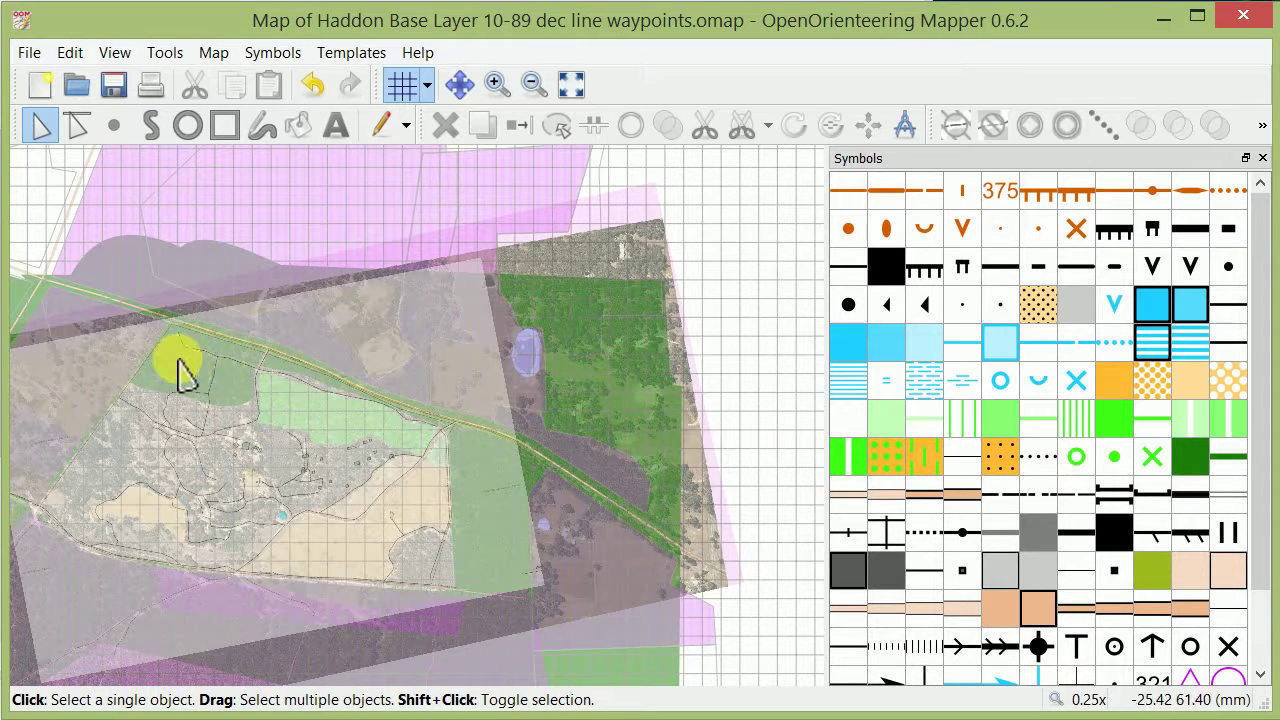
left_click(365, 56)
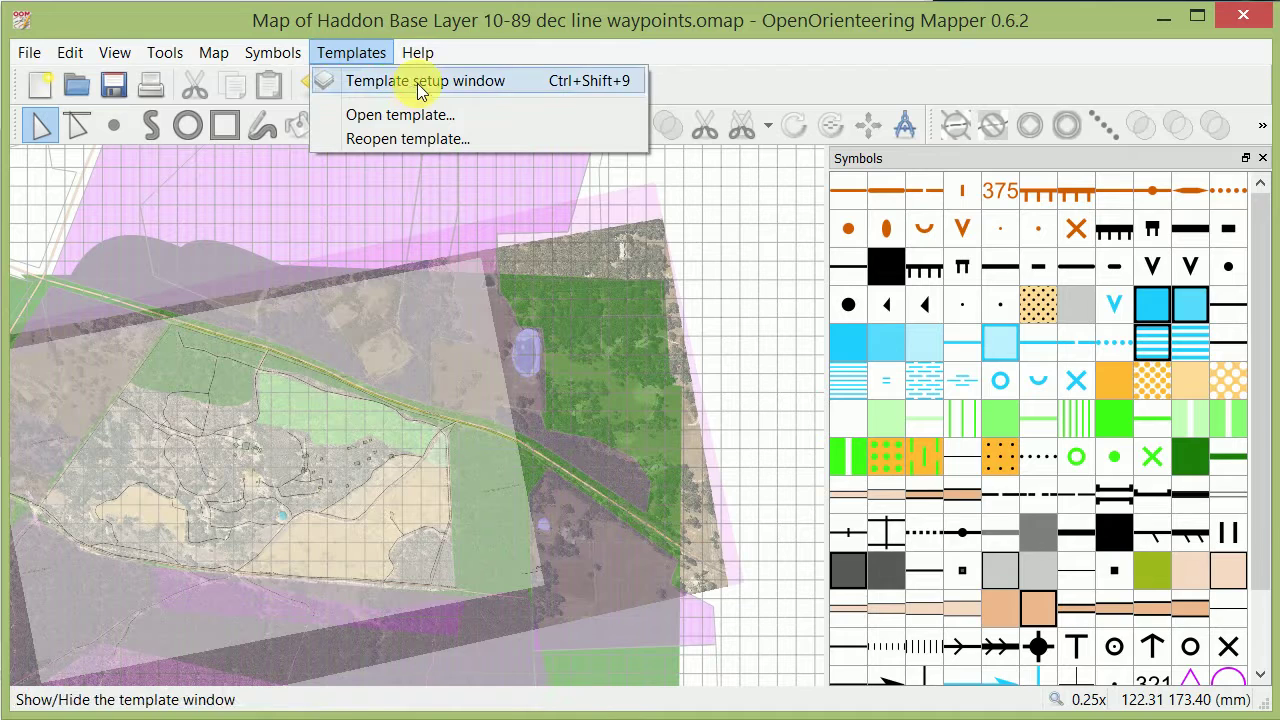
left_click(417, 84)
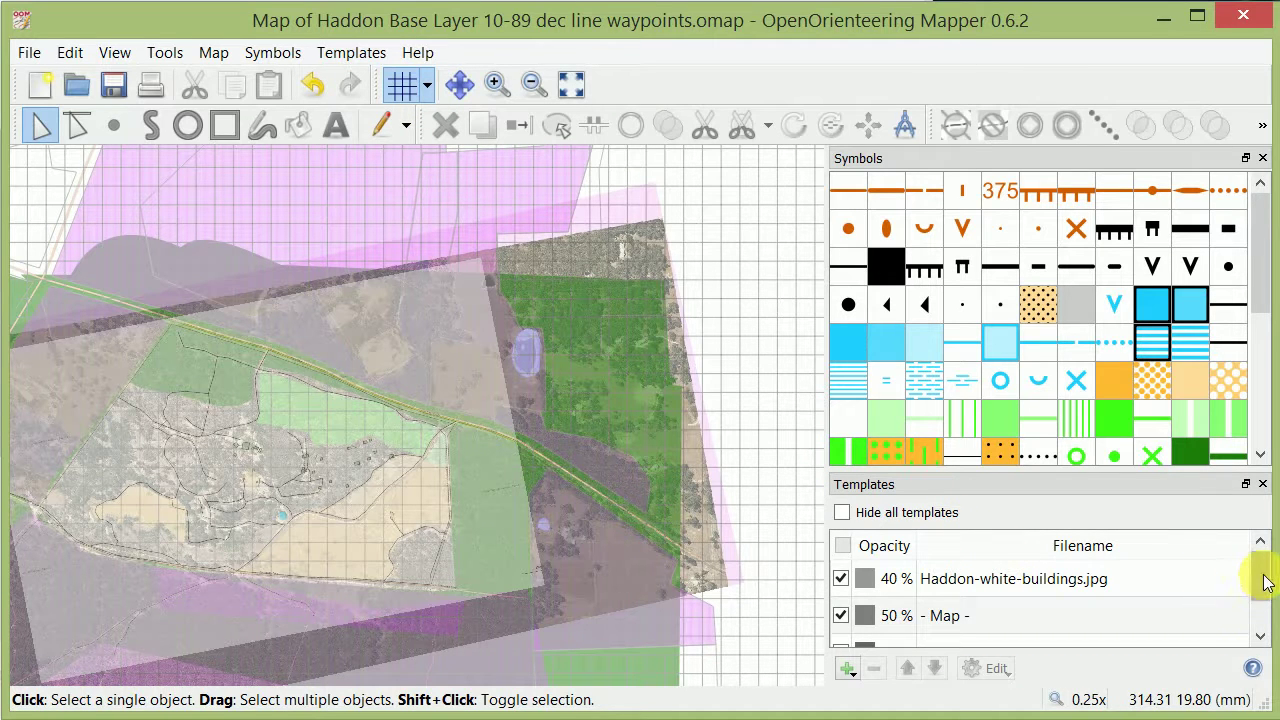
Step: Hide the Haddon-white-buildings.jpg, Map and interactive_1001_062026_mga54.jpg layers
left_click_drag(1263, 583, 1262, 605)
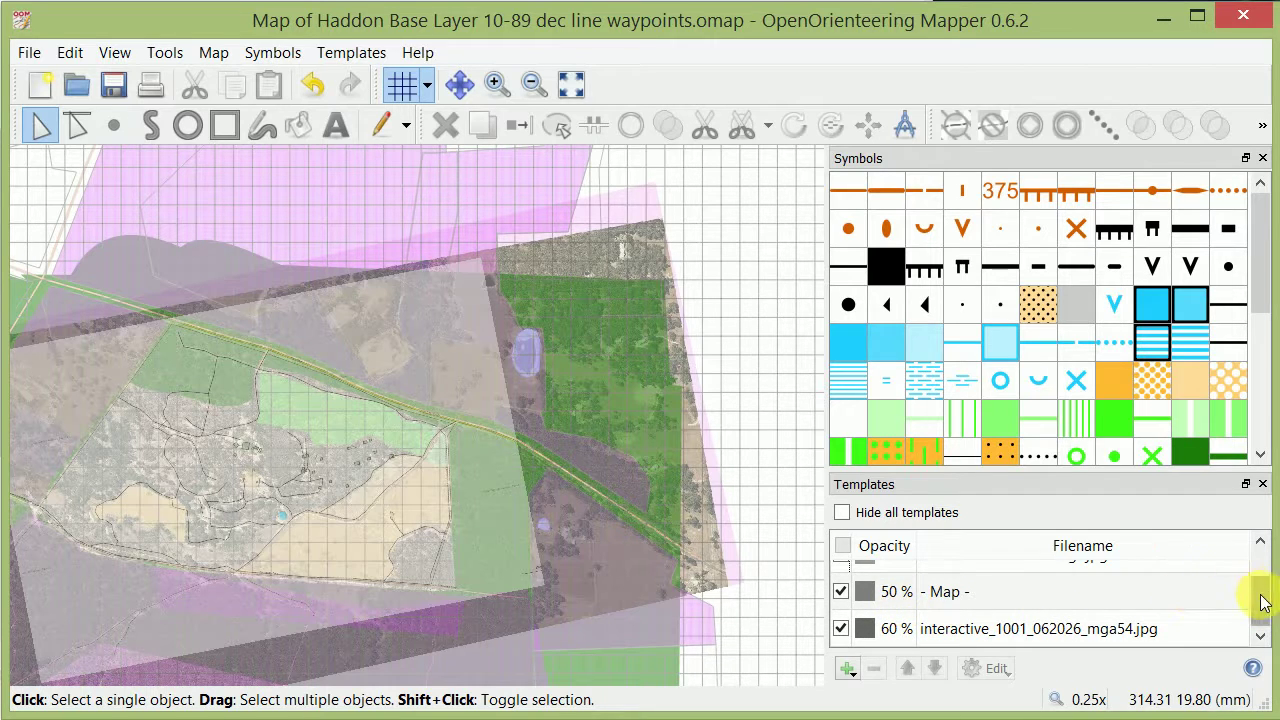
left_click_drag(1262, 590, 1262, 570)
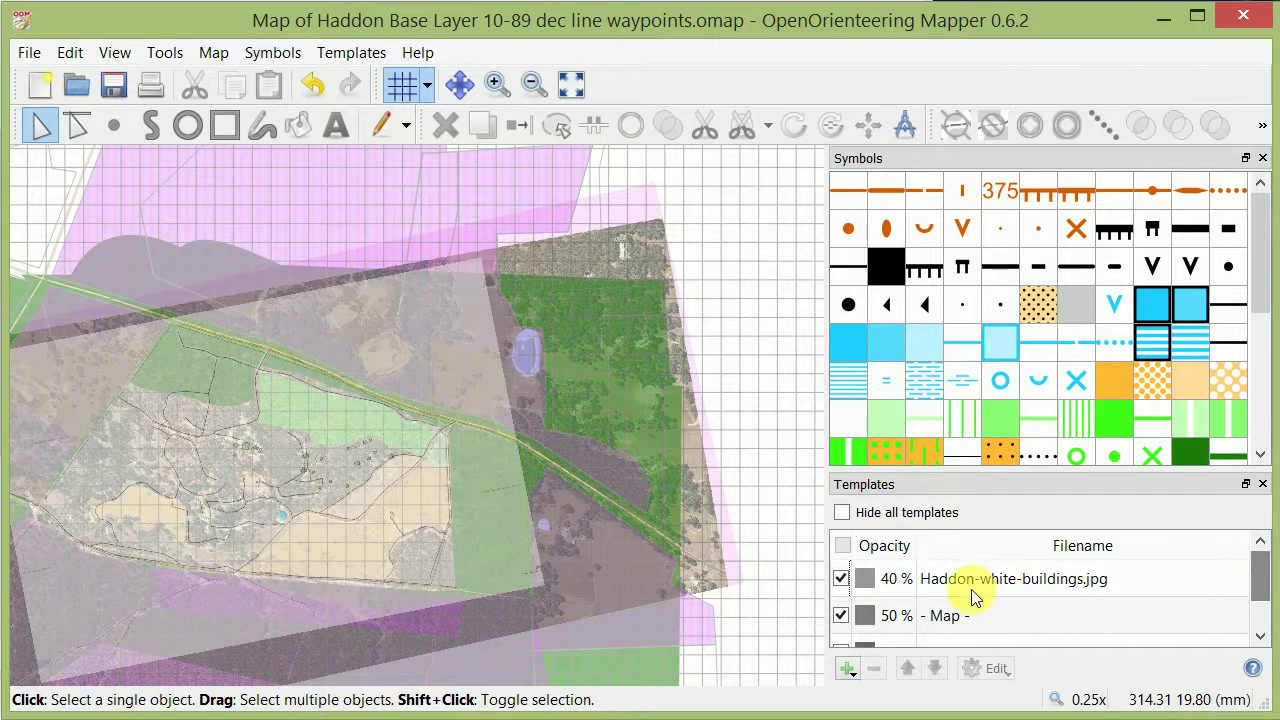
left_click(841, 580)
left_click(841, 615)
left_click_drag(1250, 578, 1260, 606)
left_click(840, 628)
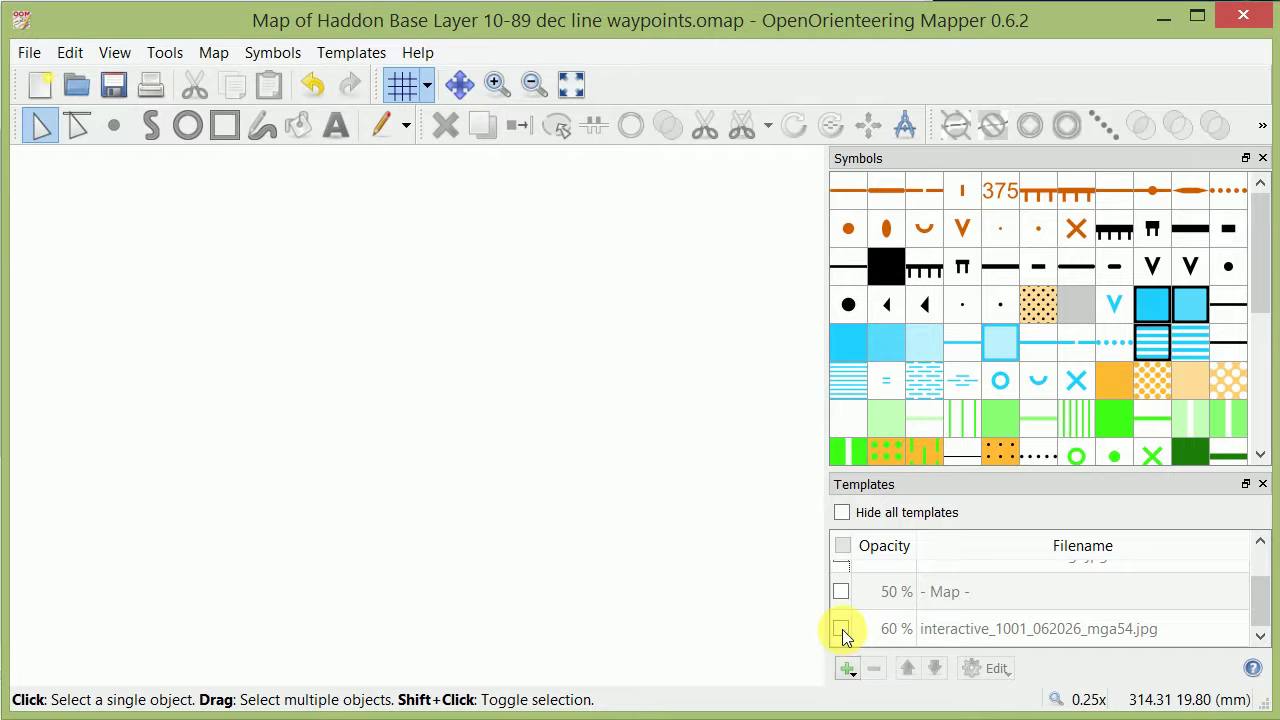
Step: Show the interactive_1001_062026_mga54.jpg, Map and Haddon-white-buildings.jpg layers again, one after another
left_click(841, 629)
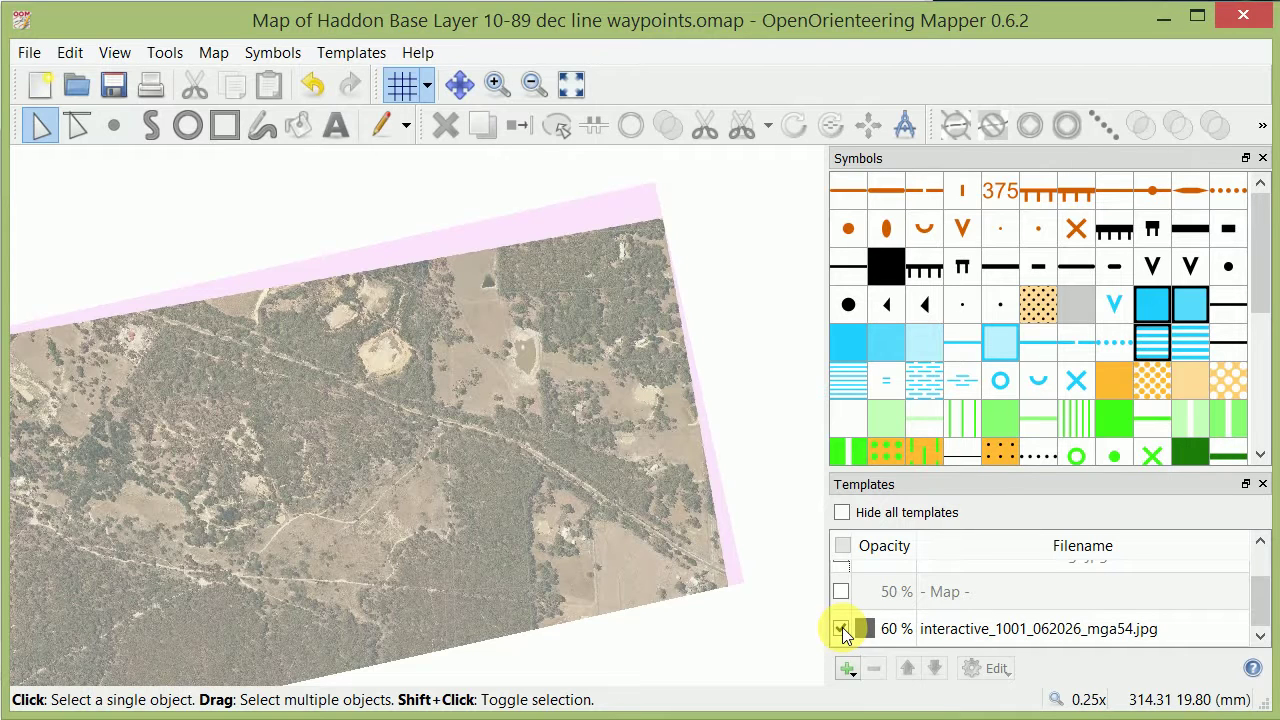
left_click(841, 629)
left_click(840, 596)
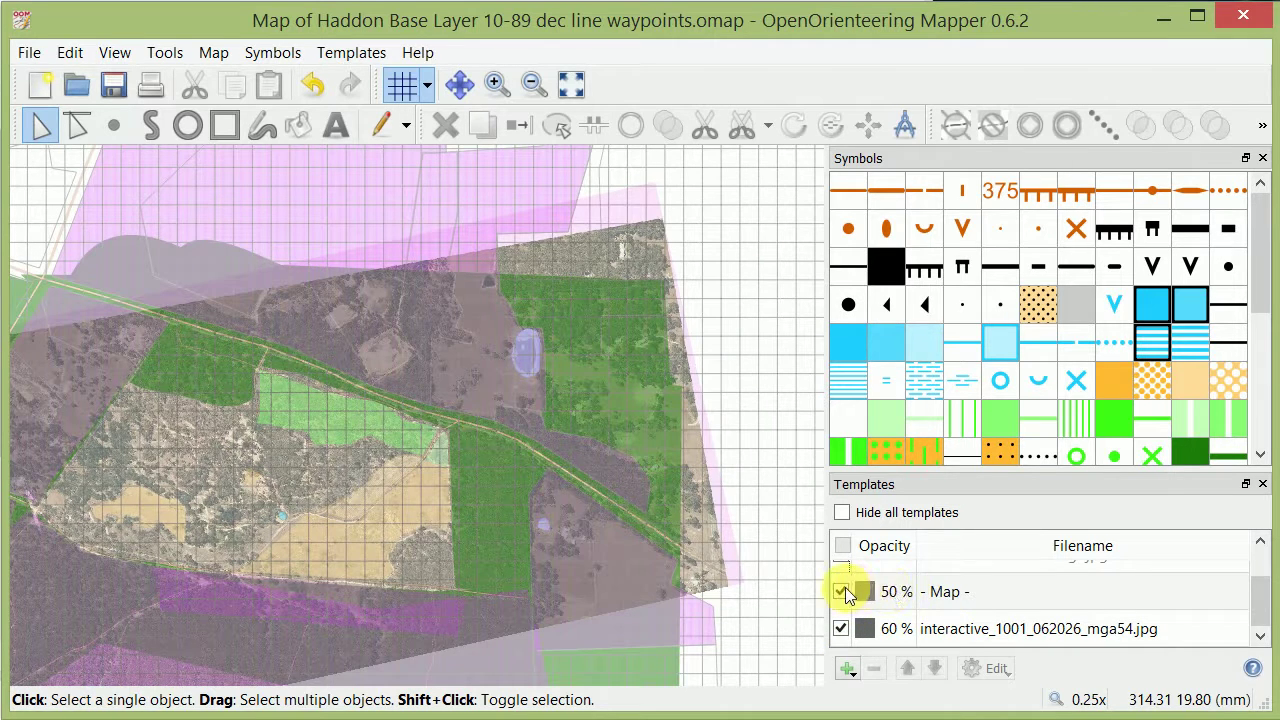
scroll(852, 586, "up", 1)
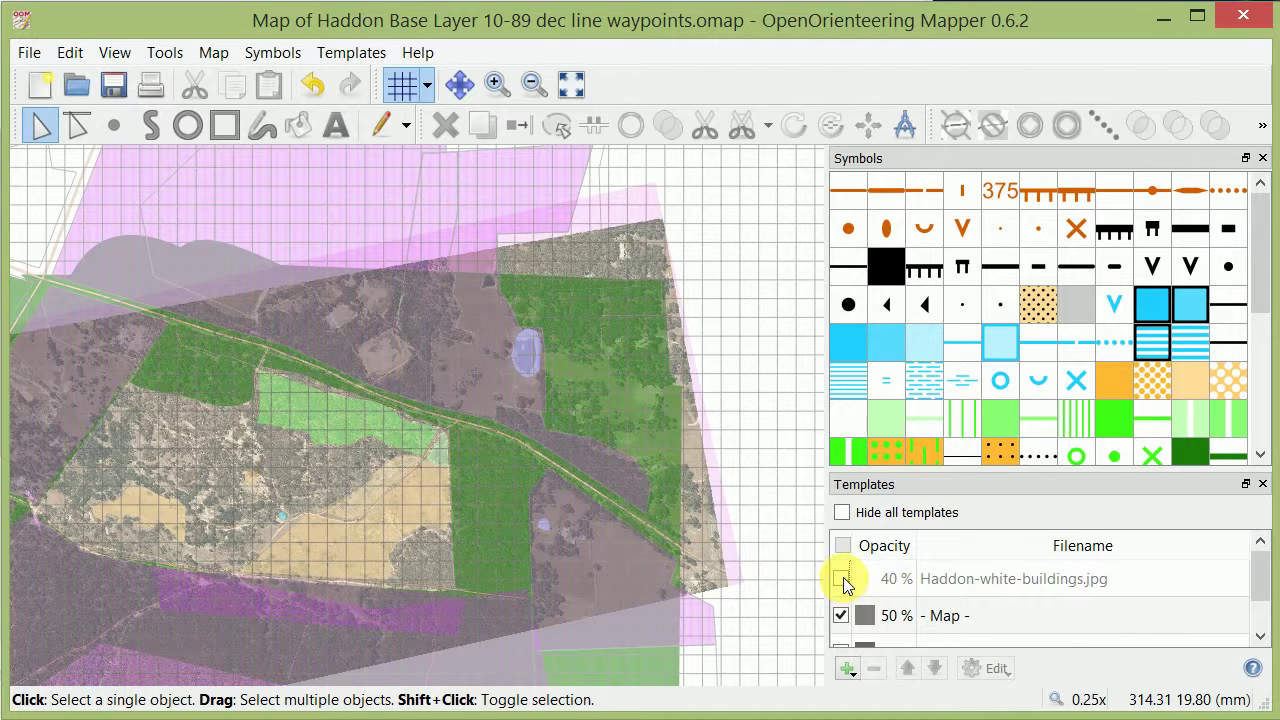
left_click(841, 579)
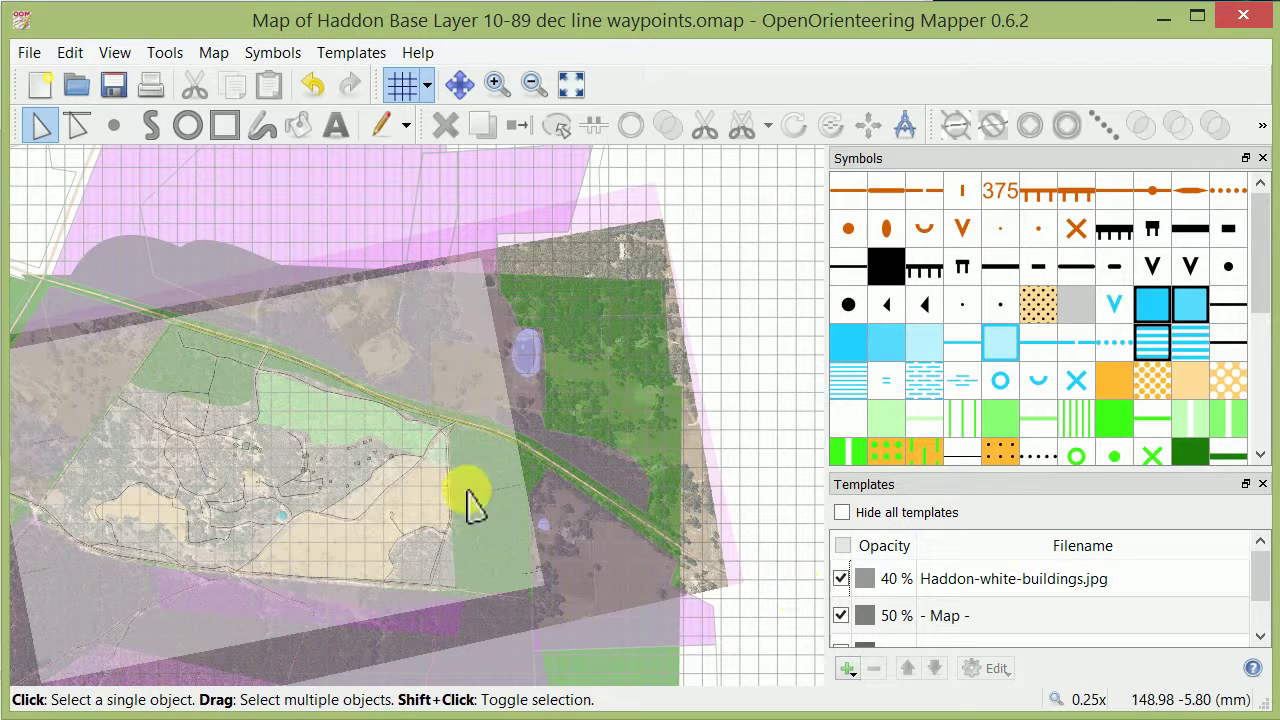
Step: Examine how the traced buildings, tracks and dotted open area line up with the satellite imagery
scroll(262, 466, "up", 3)
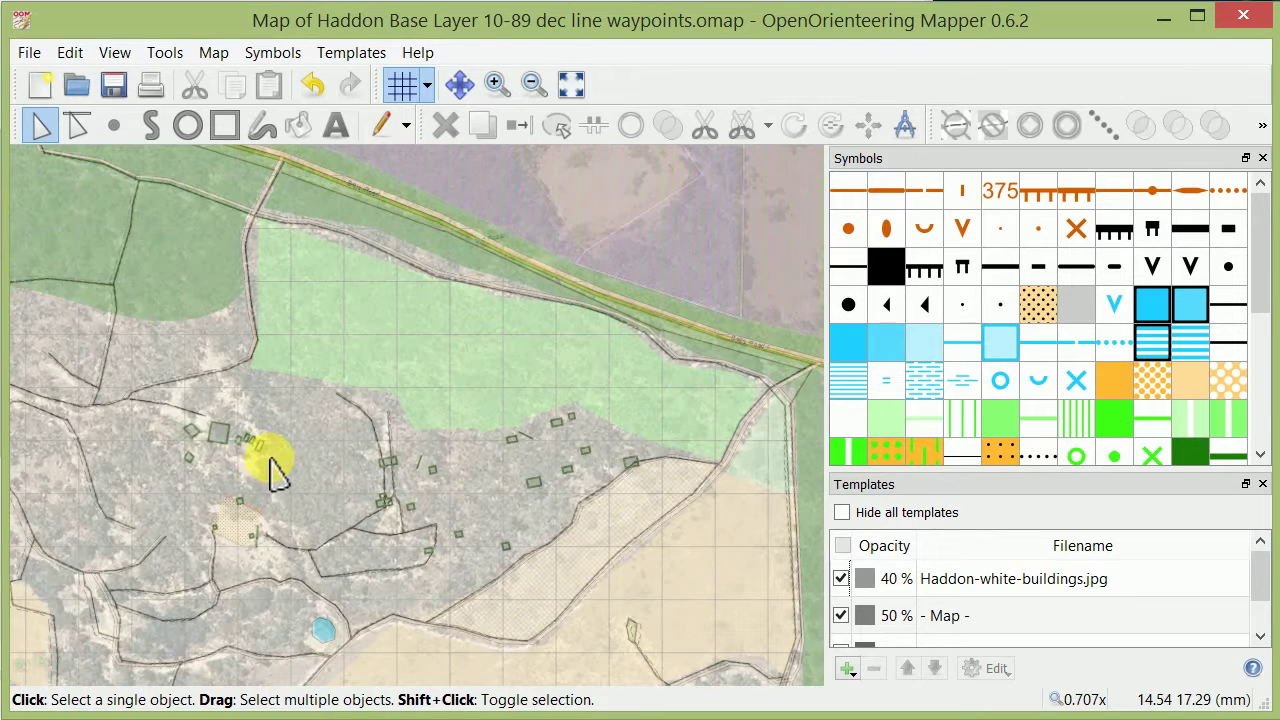
scroll(270, 470, "up", 1)
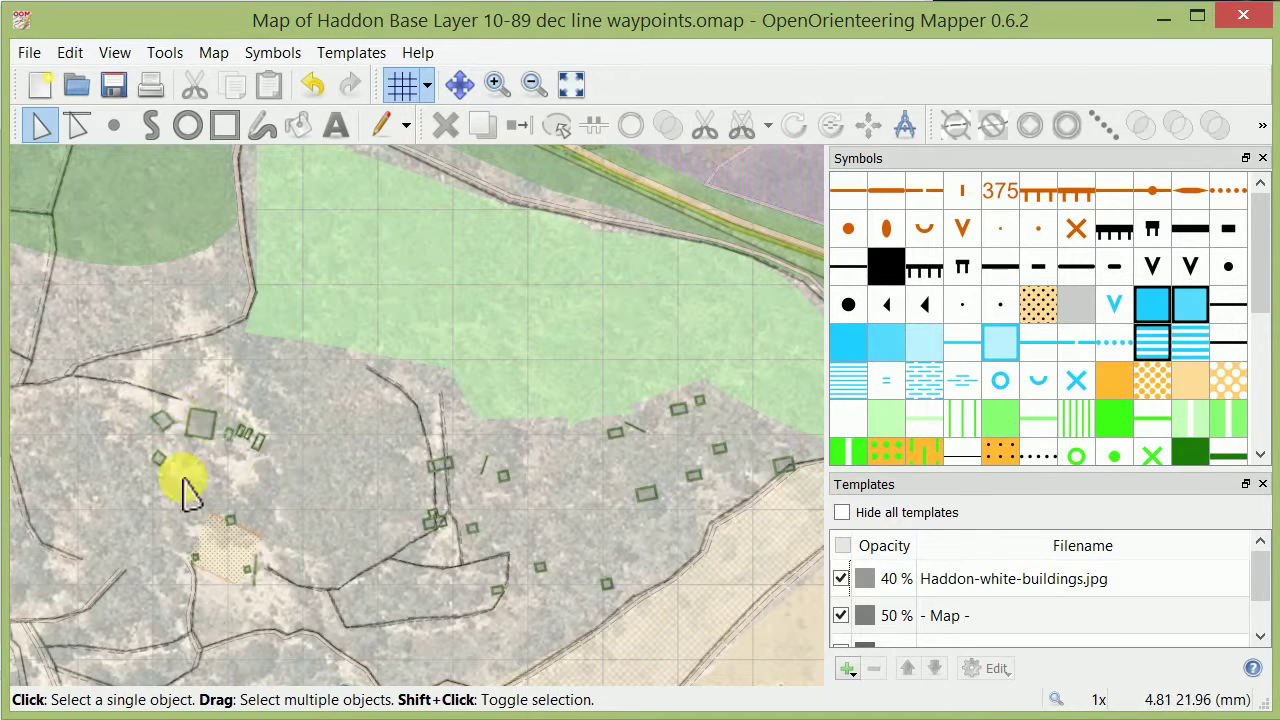
scroll(228, 567, "up", 2)
scroll(232, 560, "up", 1)
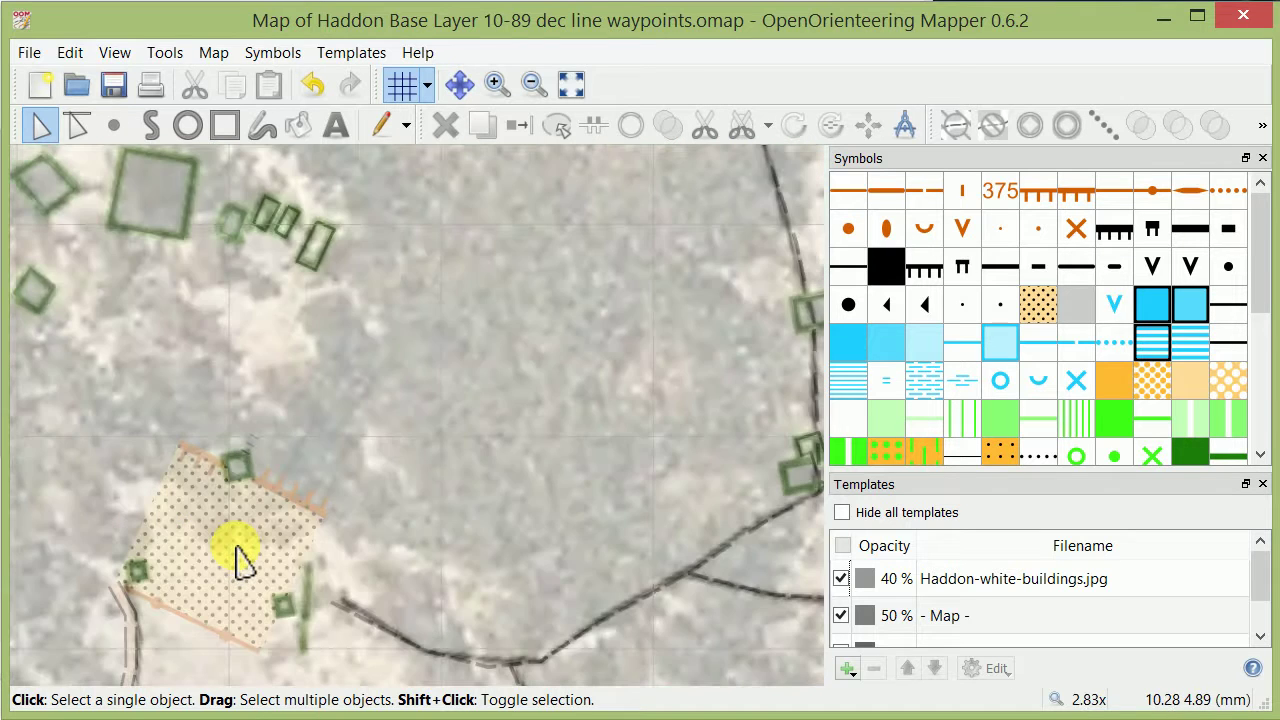
scroll(240, 560, "up", 2)
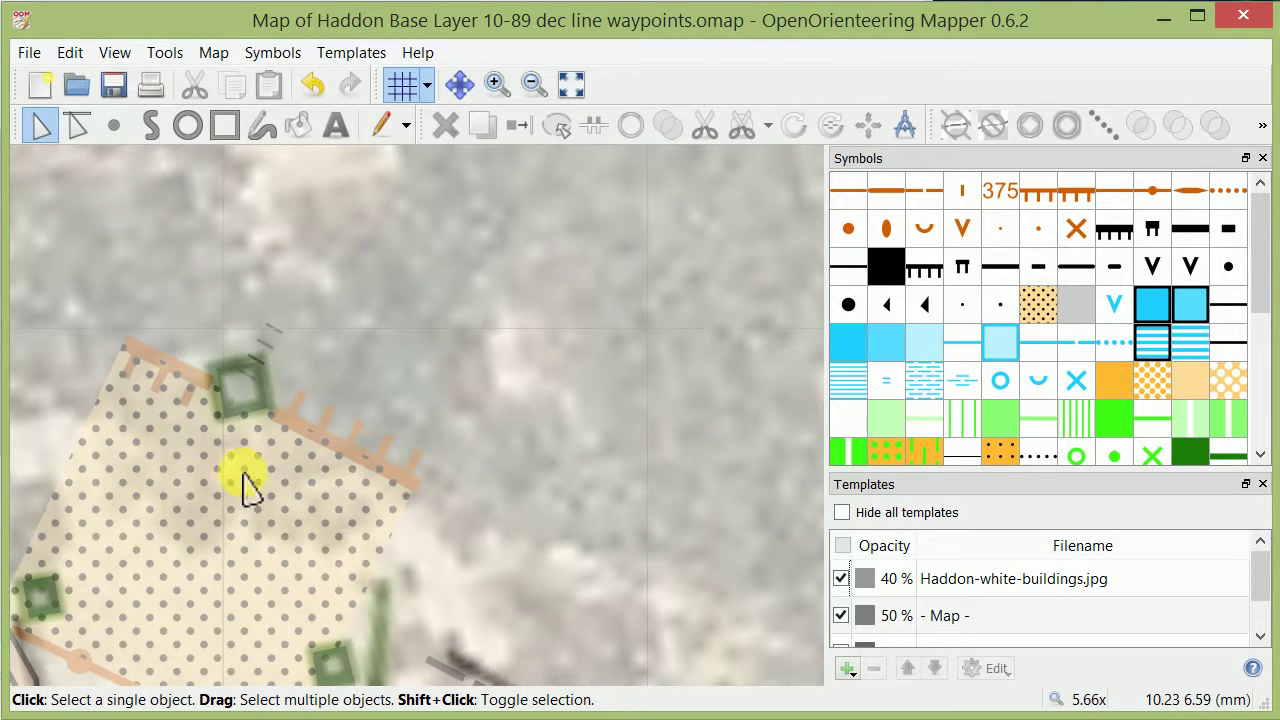
scroll(250, 482, "up", 1)
scroll(255, 492, "down", 1)
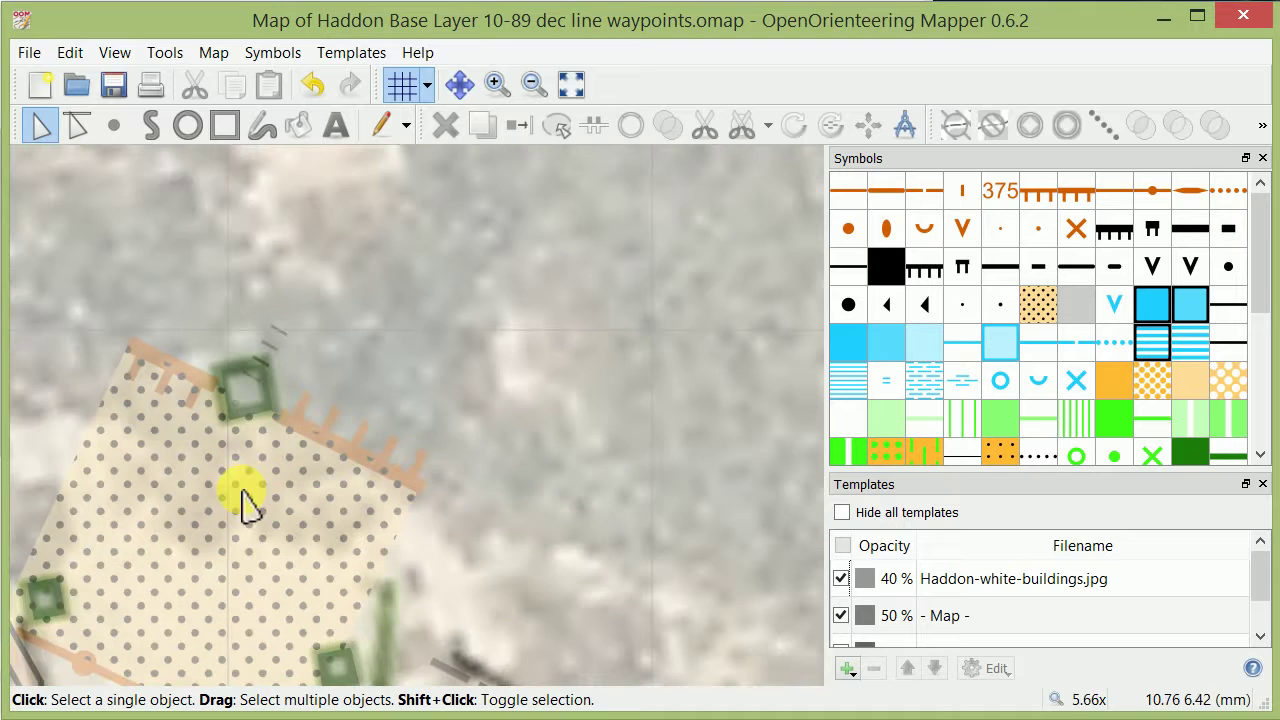
scroll(240, 612, "down", 1)
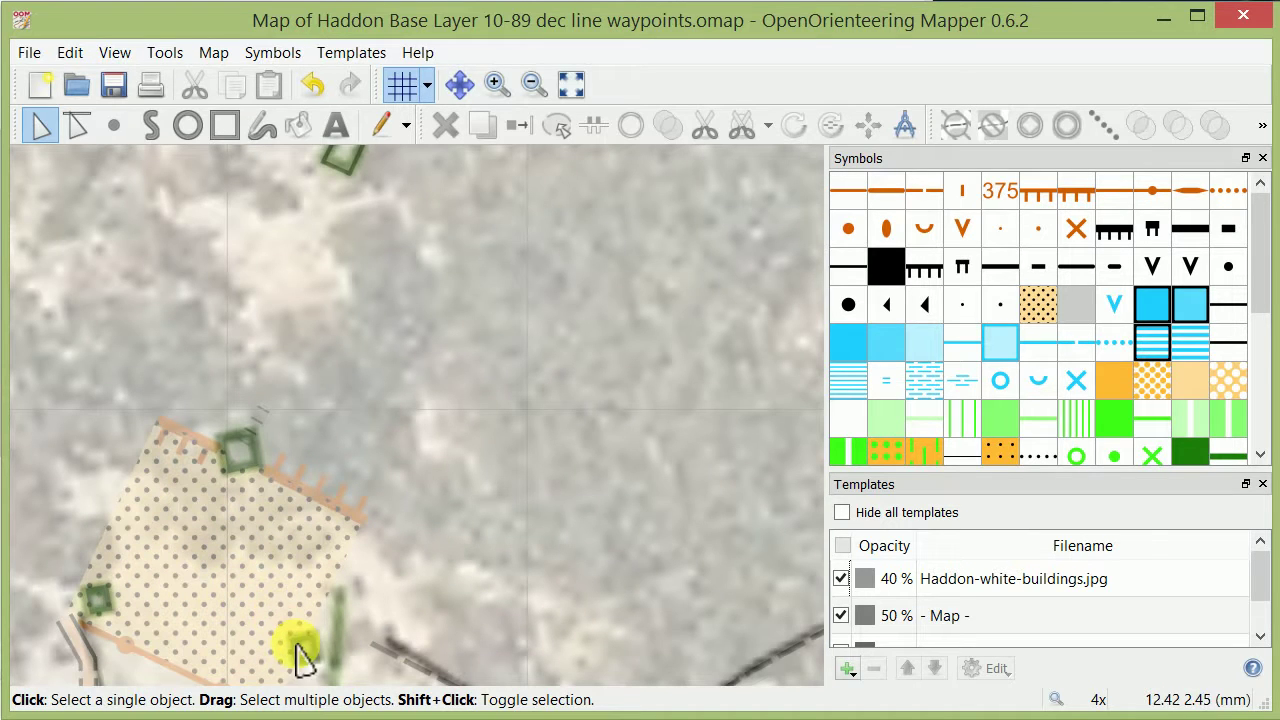
scroll(940, 355, "down", 3)
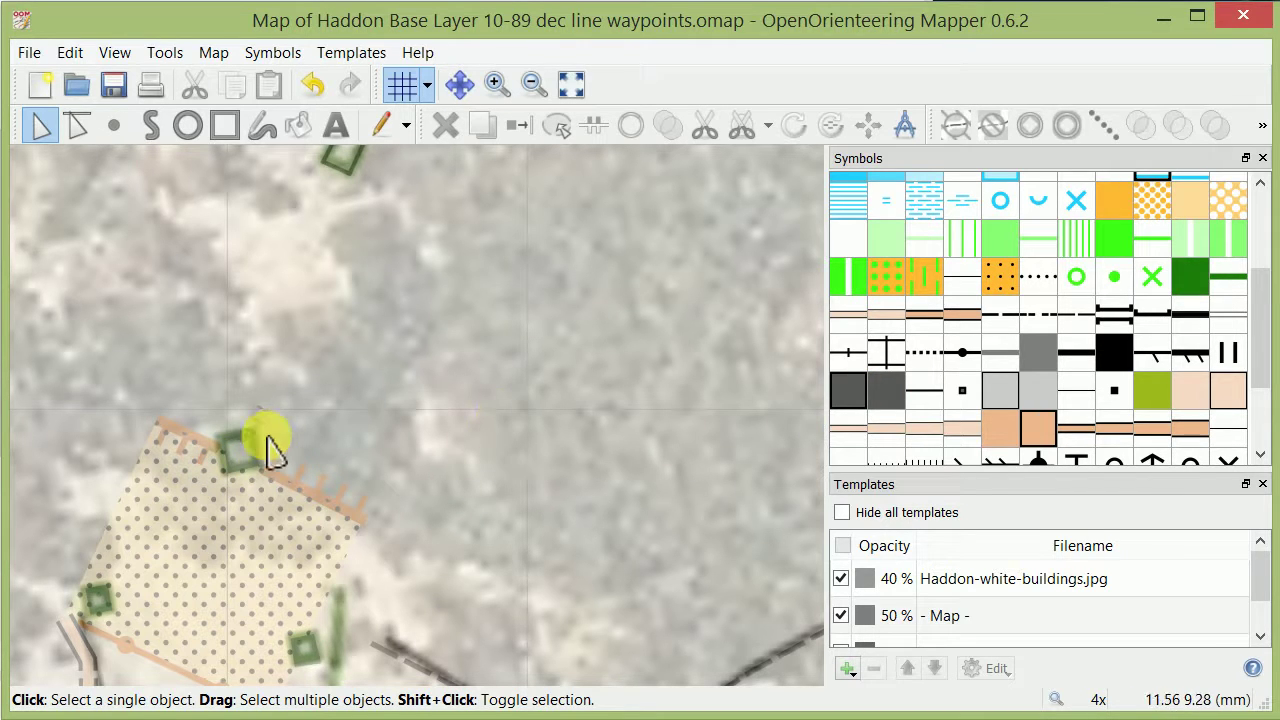
scroll(195, 495, "down", 1)
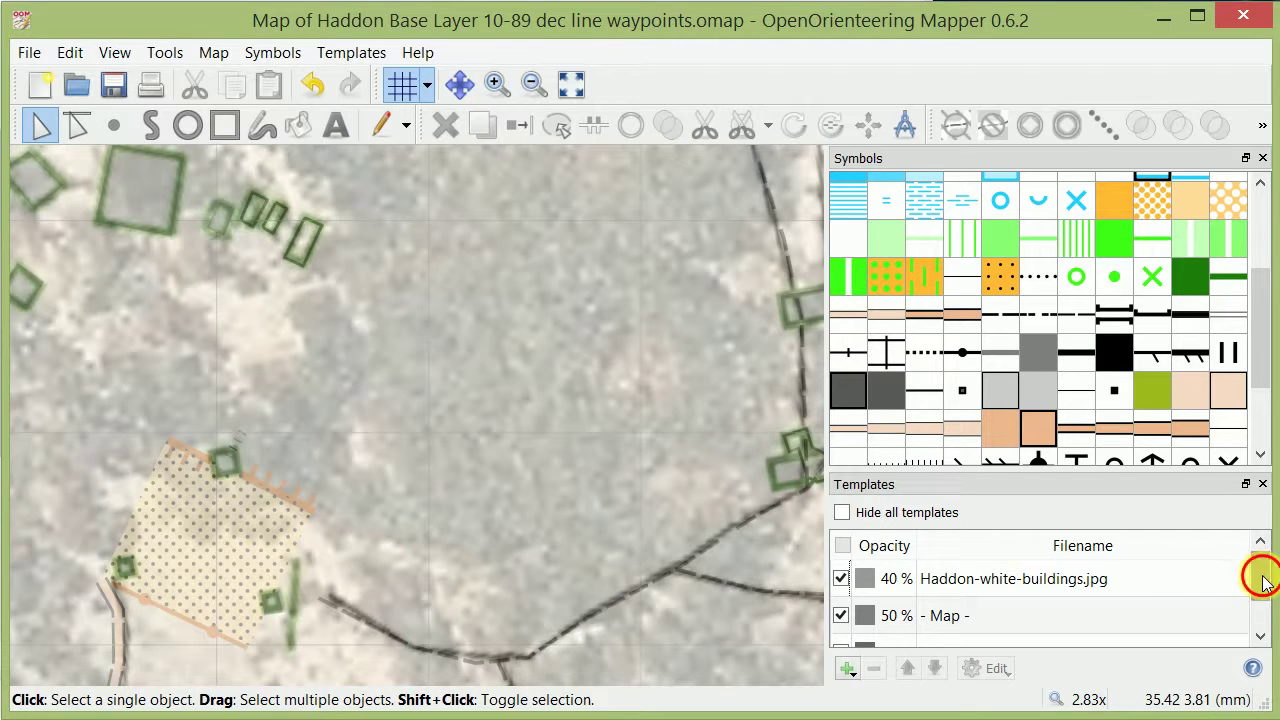
Step: Hide the interactive_1001_062026_mga54.jpg satellite layer to view the drawn map alone and show it again
left_click_drag(1260, 580, 1265, 605)
left_click(841, 629)
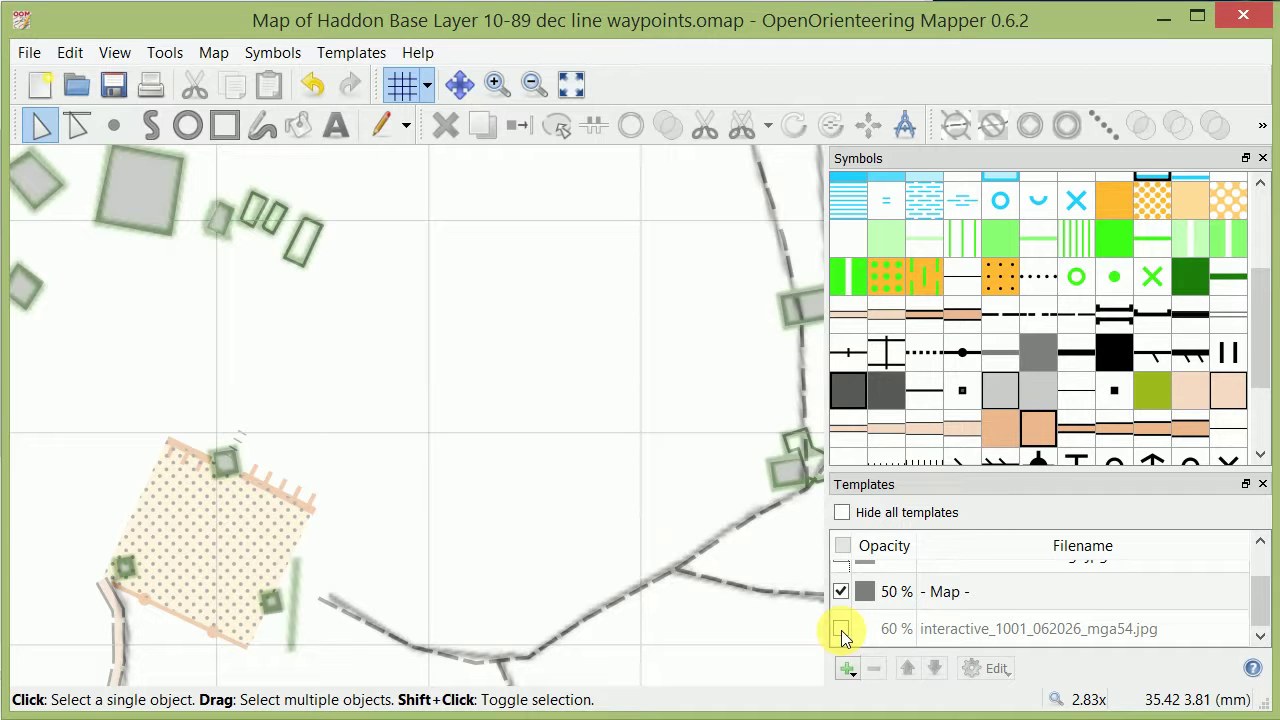
left_click(841, 630)
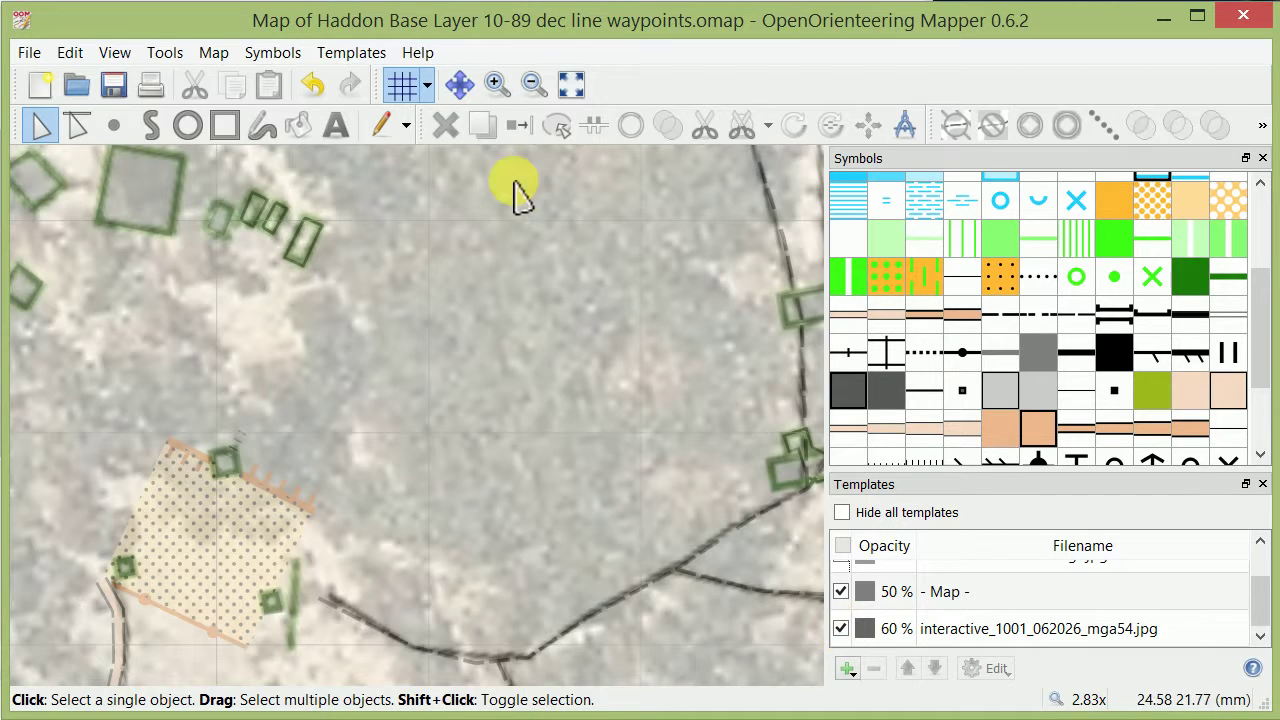
Step: Switch the map grid off and on to compare, and inspect the grid lines close up and across the whole map
left_click(398, 88)
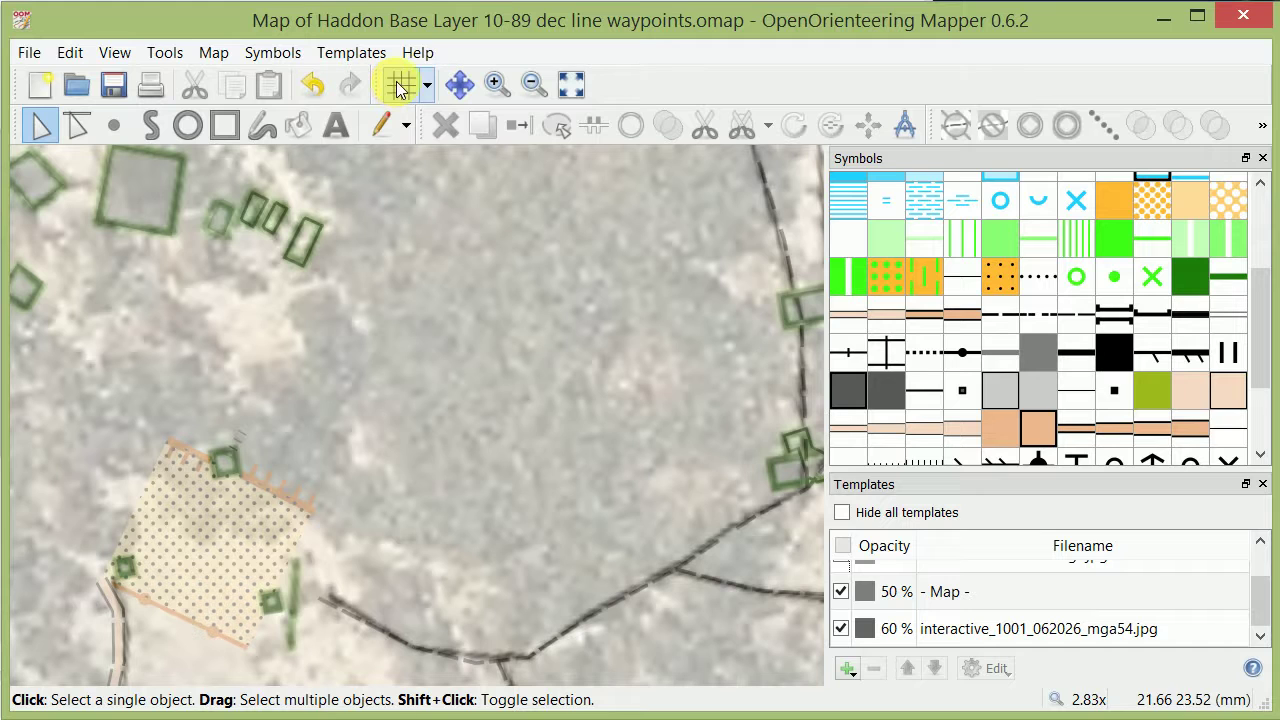
left_click(399, 88)
left_click(399, 88)
left_click(400, 89)
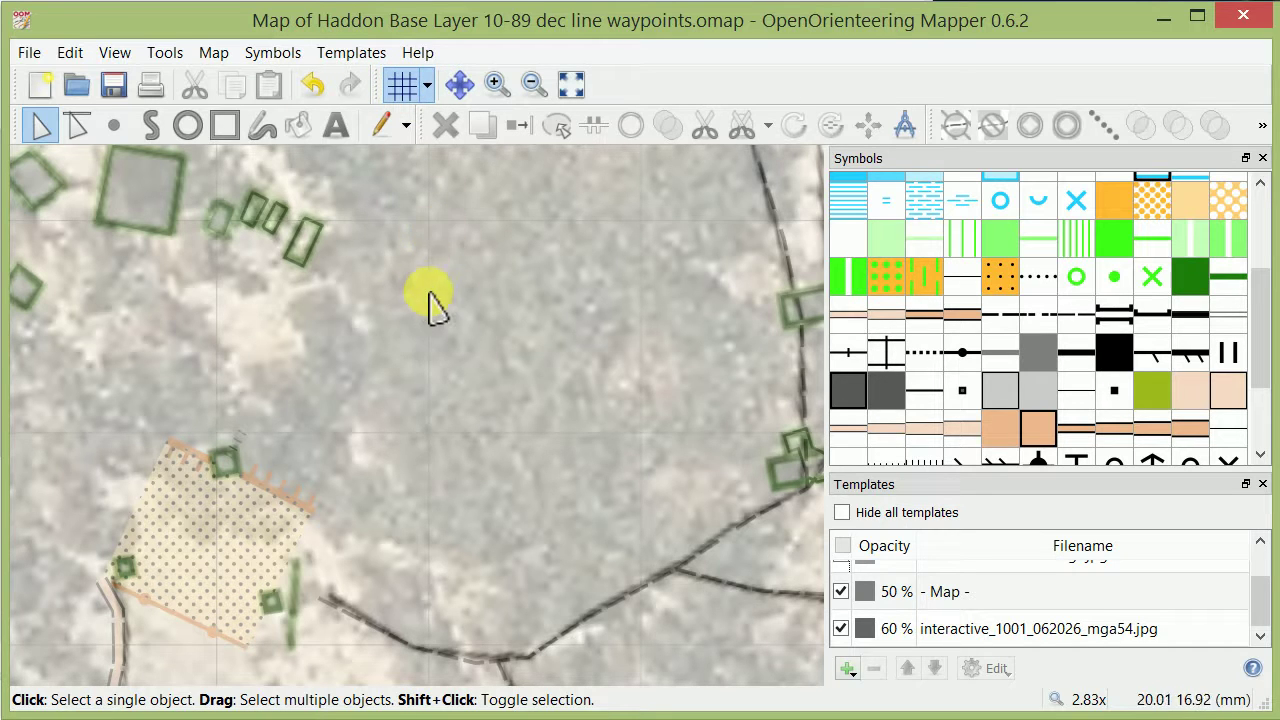
scroll(429, 300, "up", 3)
scroll(430, 300, "up", 2)
scroll(448, 309, "down", 5)
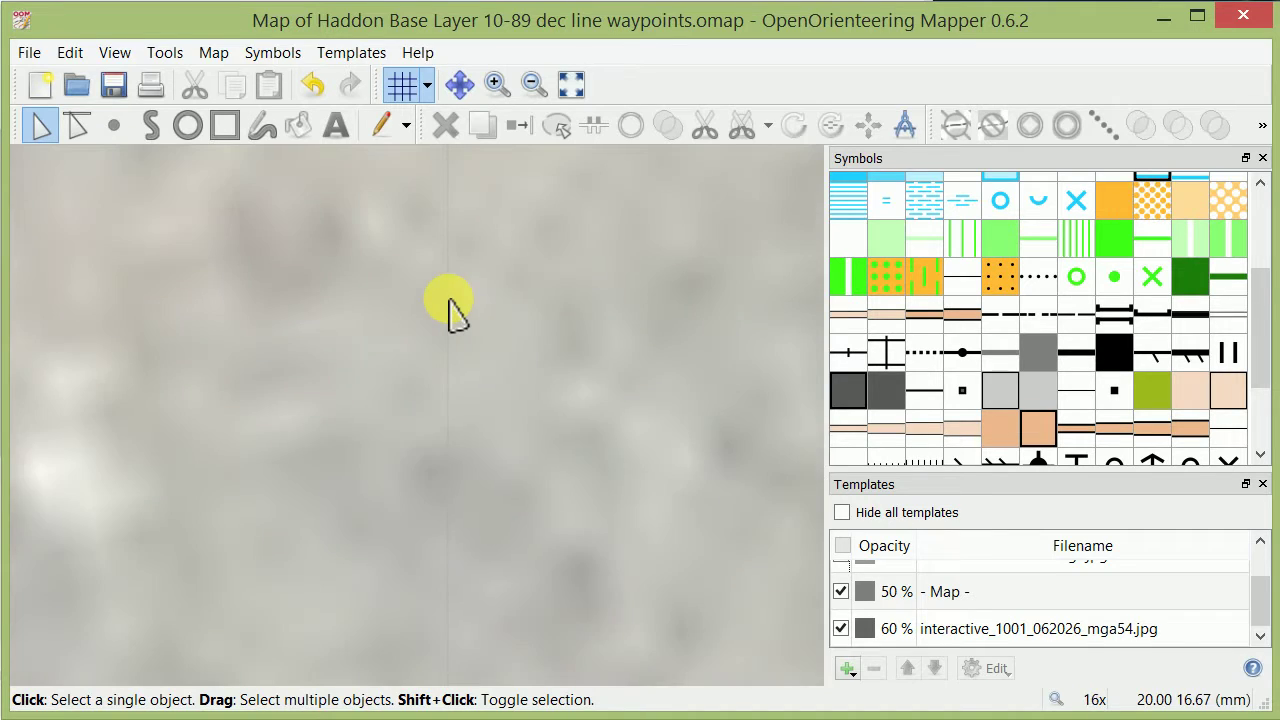
scroll(430, 280, "down", 4)
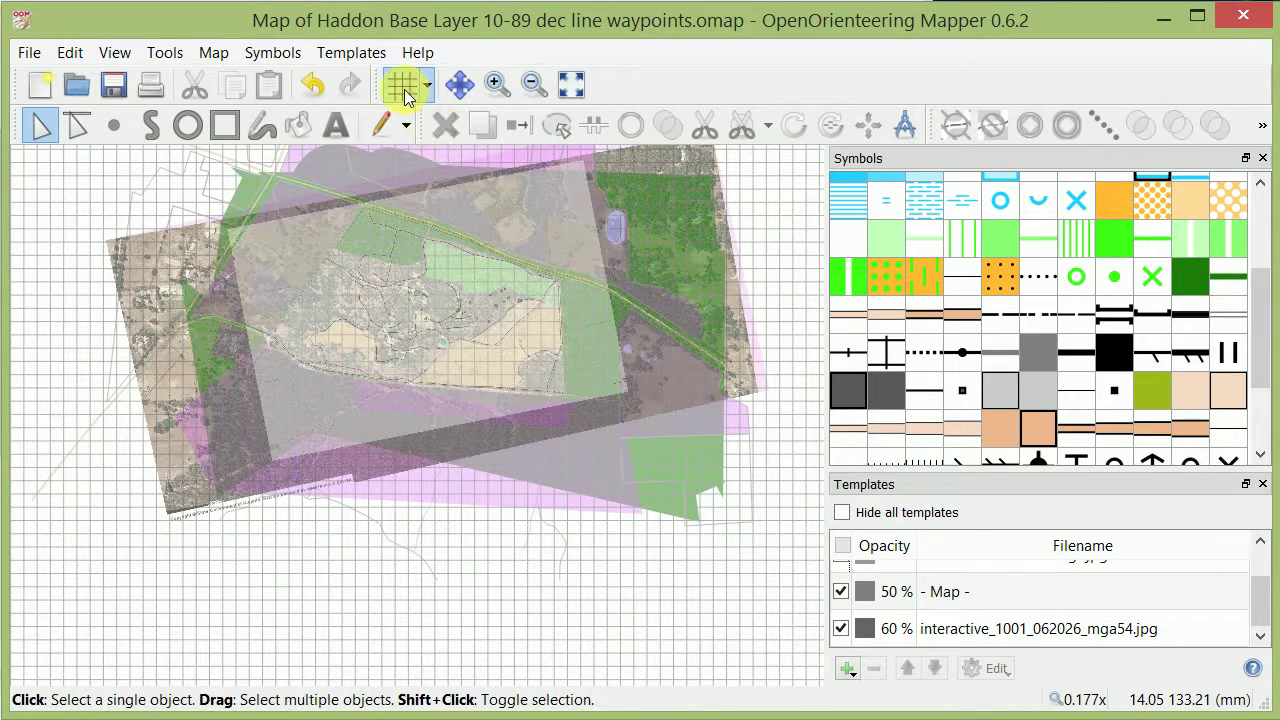
Step: Toggle the grid over the whole map and leave it switched off
left_click(403, 88)
left_click(397, 91)
left_click(398, 92)
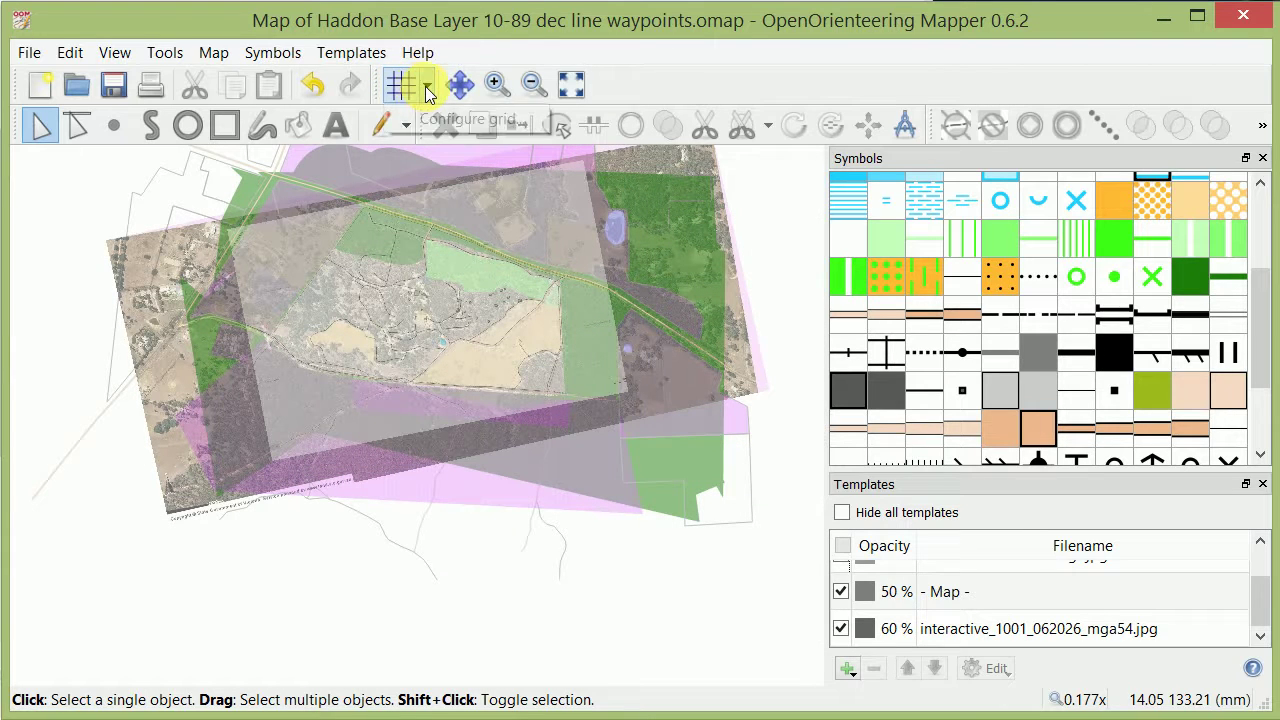
Step: Review the grid's alignment, unit and spacing settings and close them without changes
left_click(440, 117)
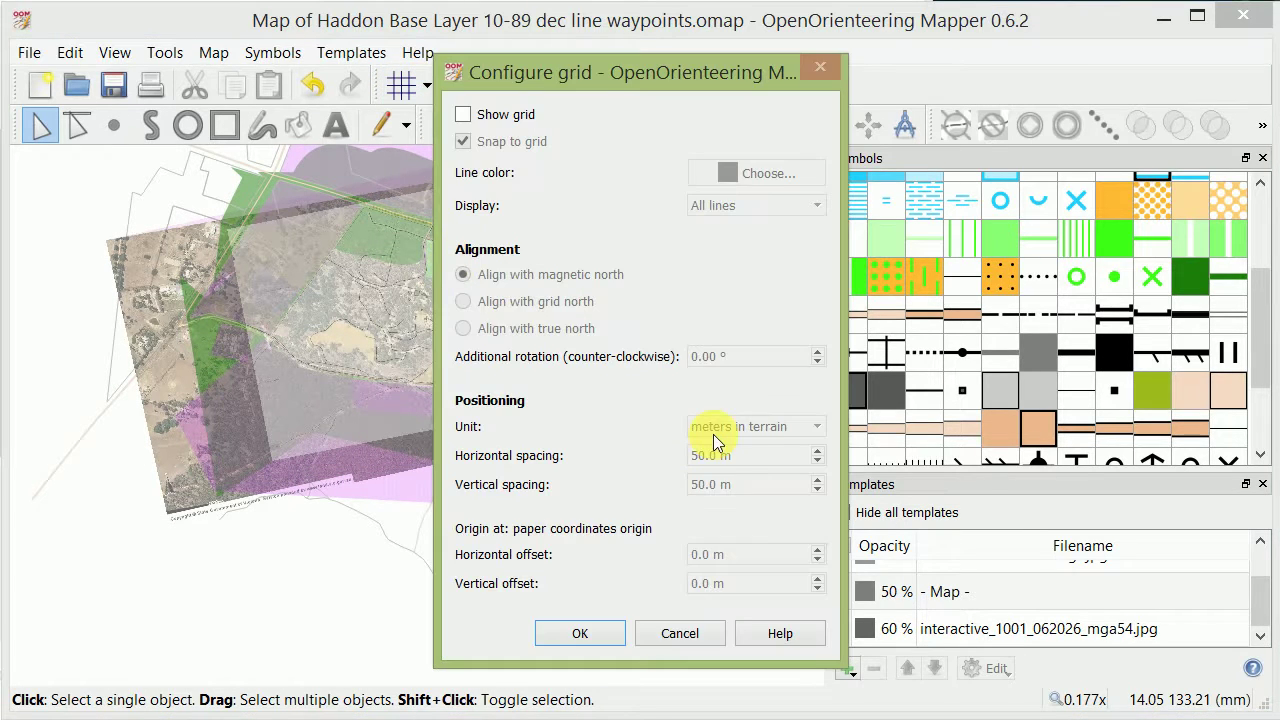
left_click(668, 634)
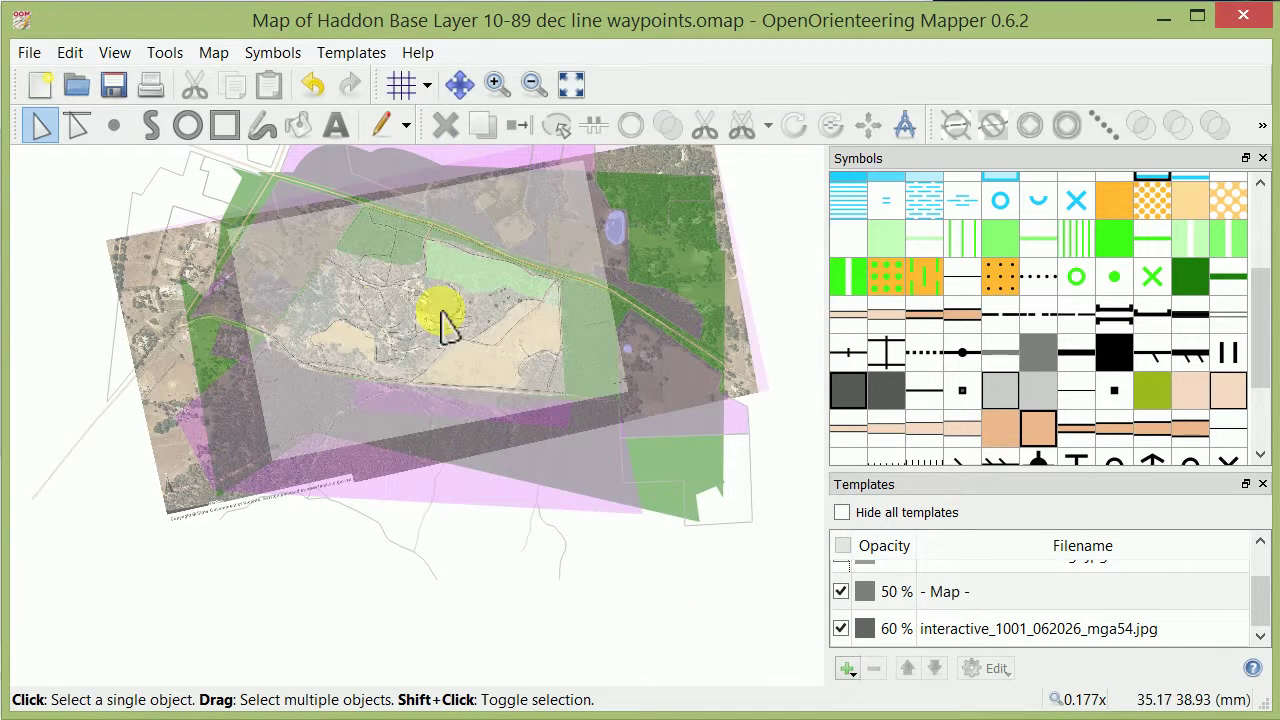
scroll(470, 322, "up", 1)
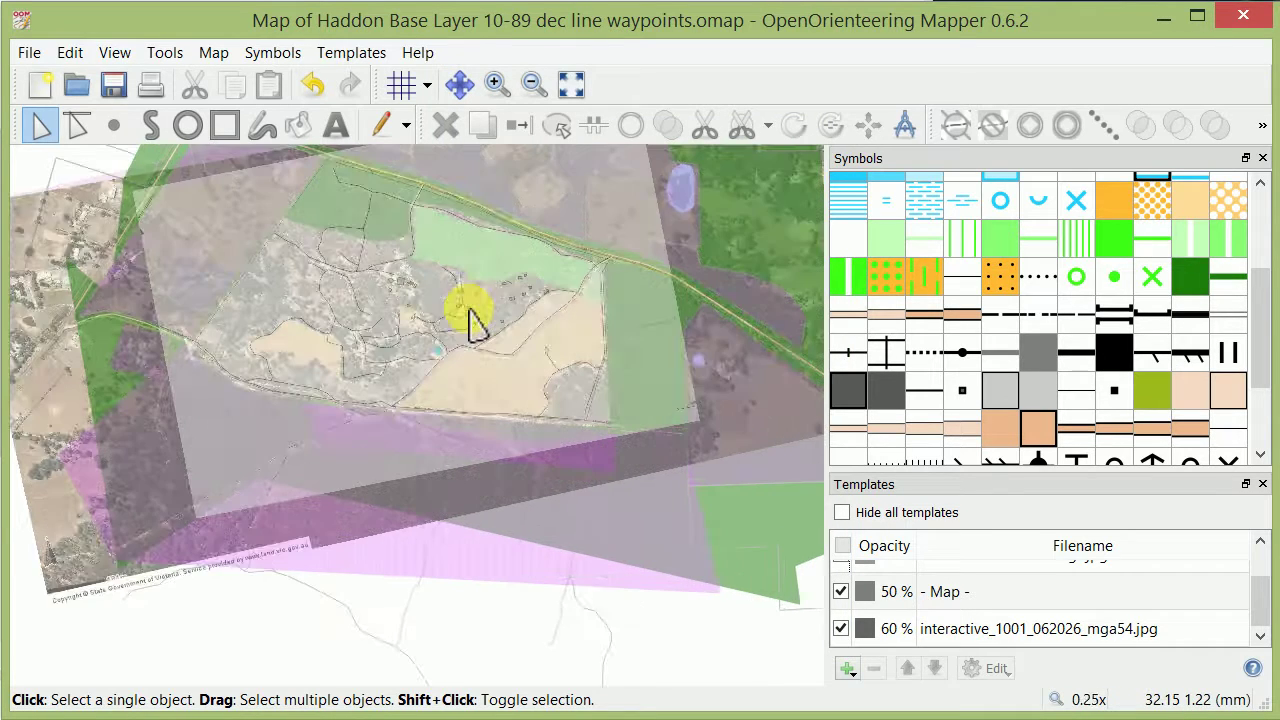
Step: Turn on the map grid and open the image export settings
left_click(400, 84)
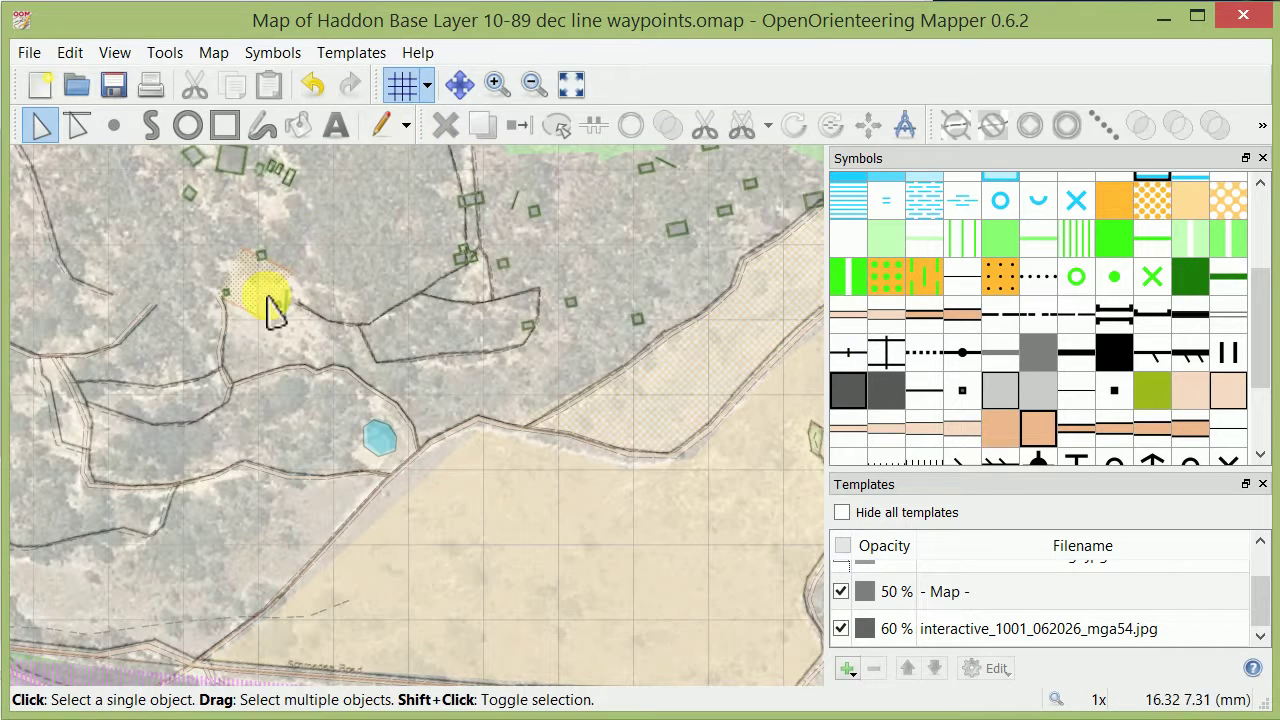
left_click(22, 54)
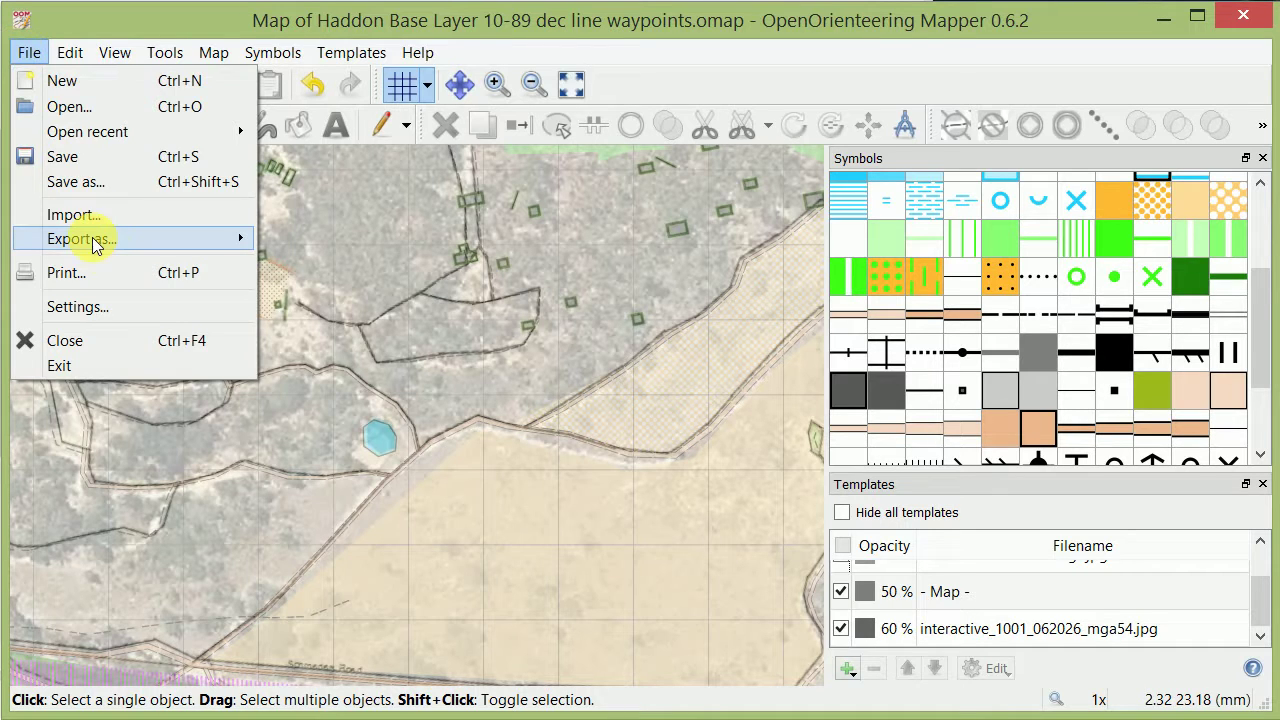
mouse_move(108, 246)
left_click(307, 250)
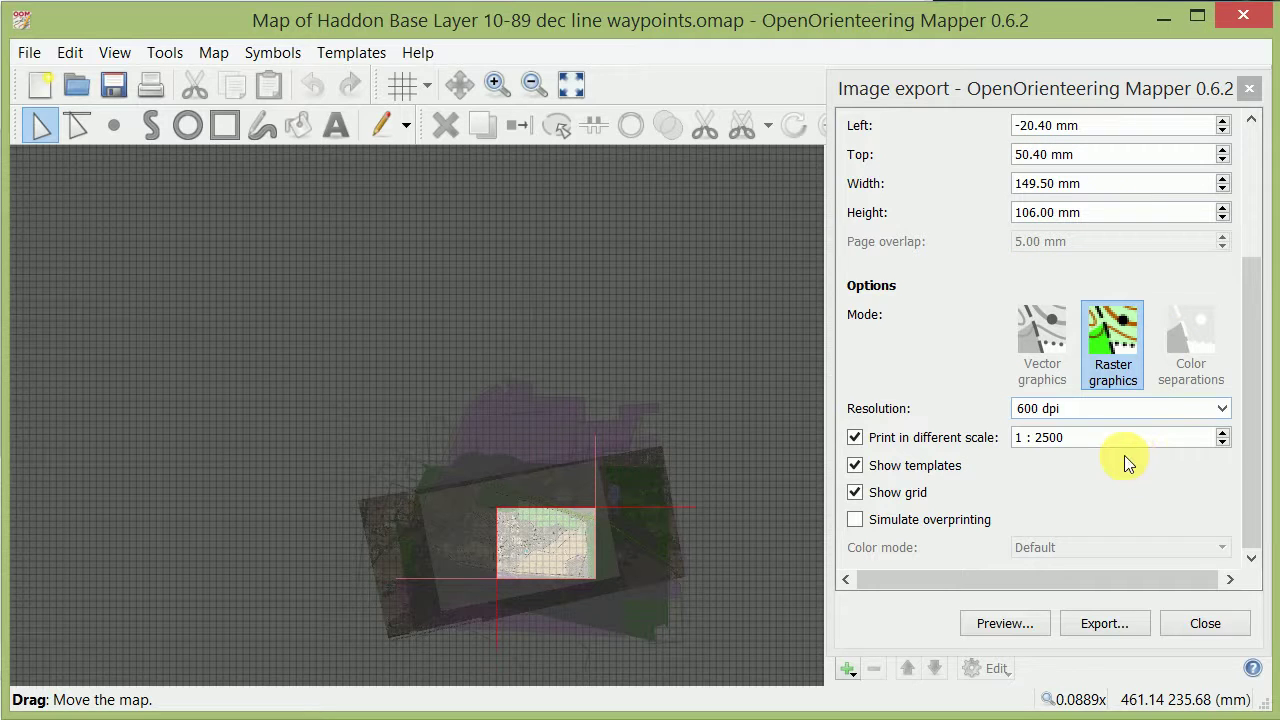
Step: Review the image export's page format, map area, resolution and scale options
left_click_drag(1257, 305, 1252, 160)
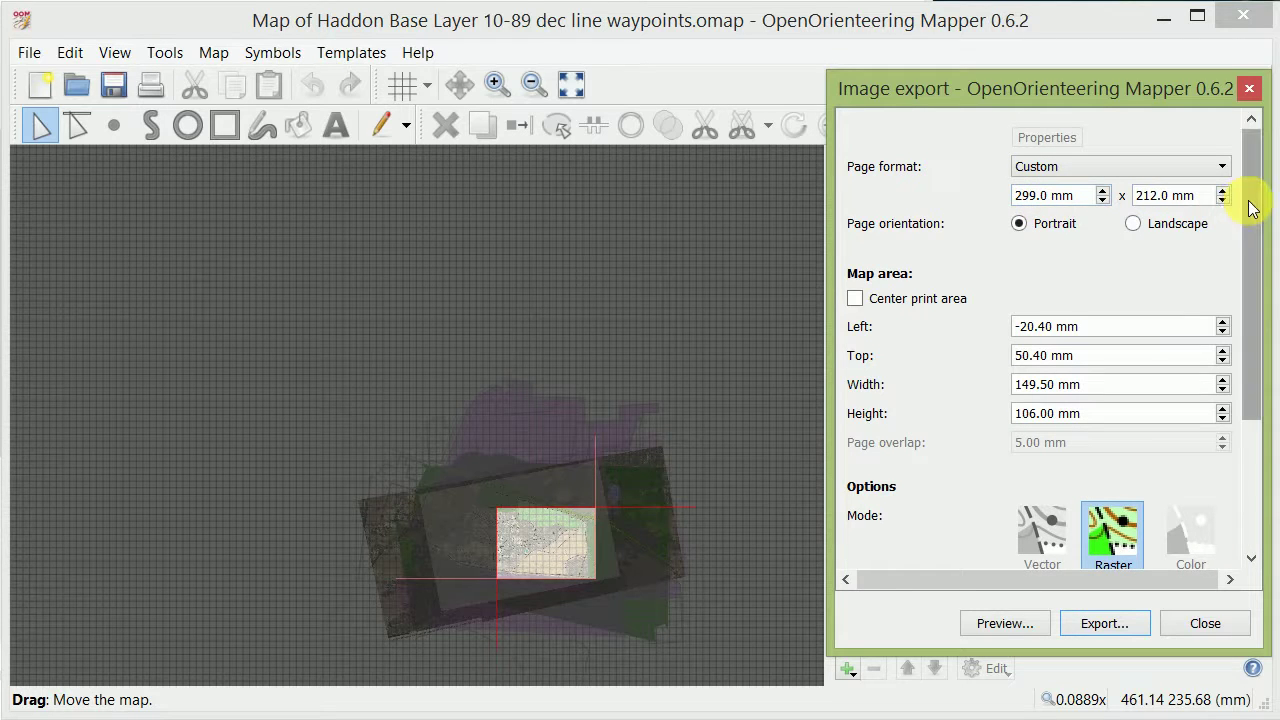
left_click_drag(1250, 208, 1248, 330)
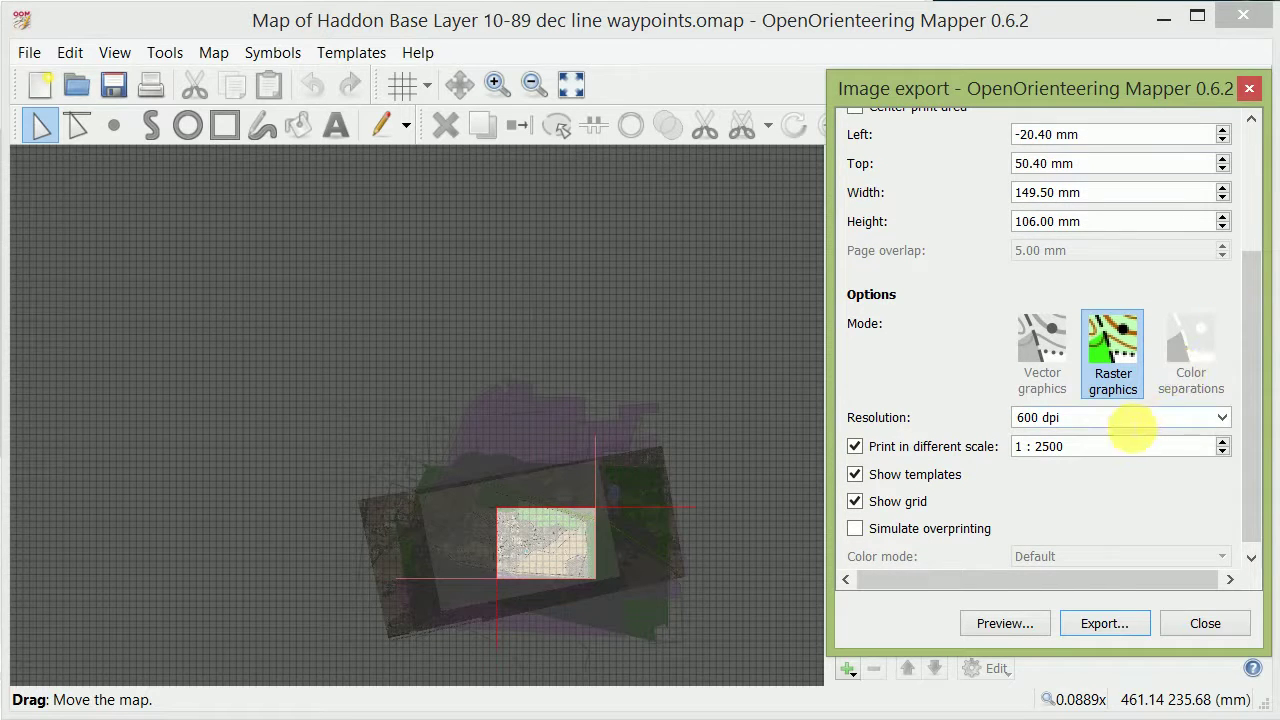
left_click(1131, 429)
left_click(1222, 418)
left_click(1224, 420)
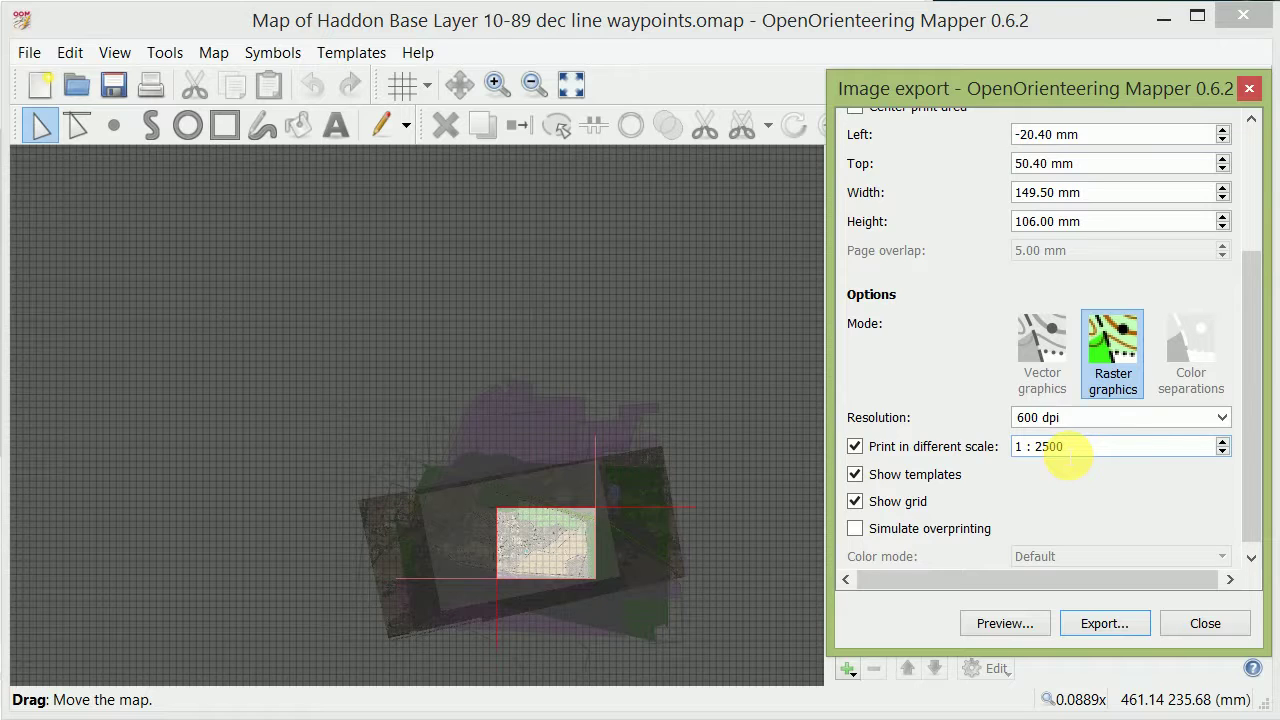
Step: Try an export scale of 1 : 5000 to compare the covered area, and restore it to 1 : 2500
left_click(1068, 455)
double_click(1045, 453)
type("5000")
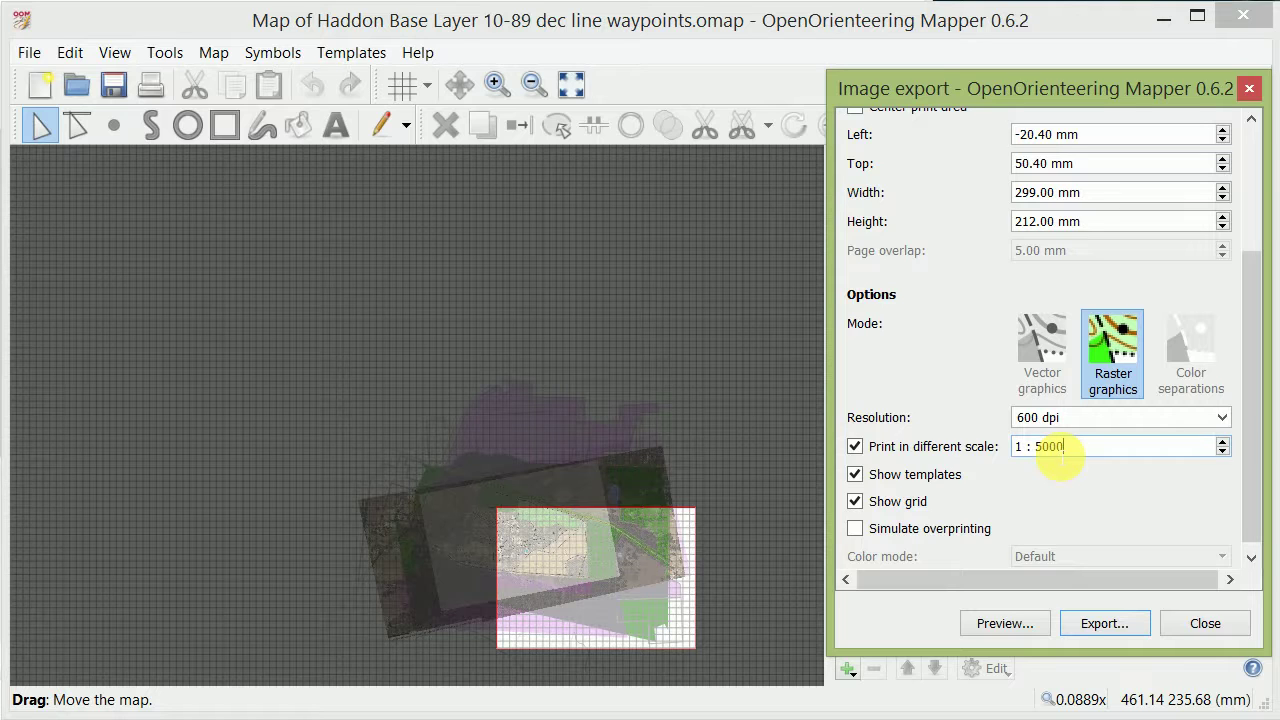
key("BackSpace")
key("BackSpace")
key("BackSpace")
key("BackSpace")
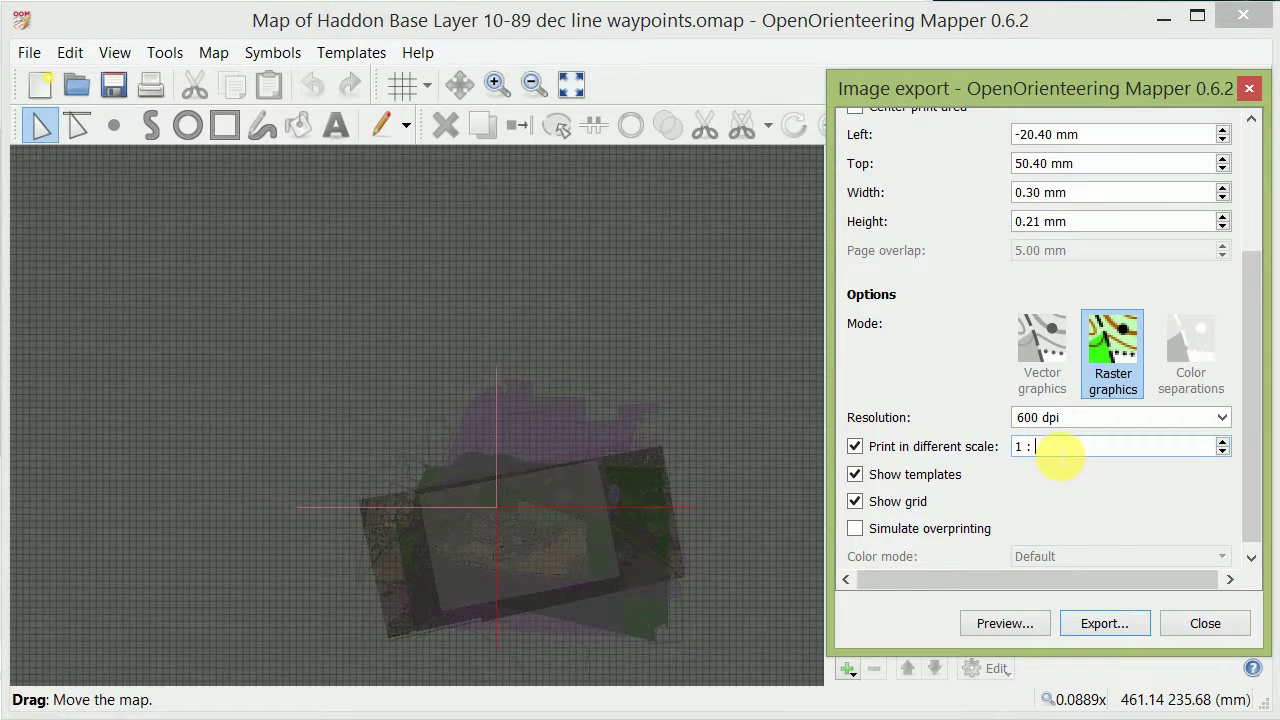
type("2500")
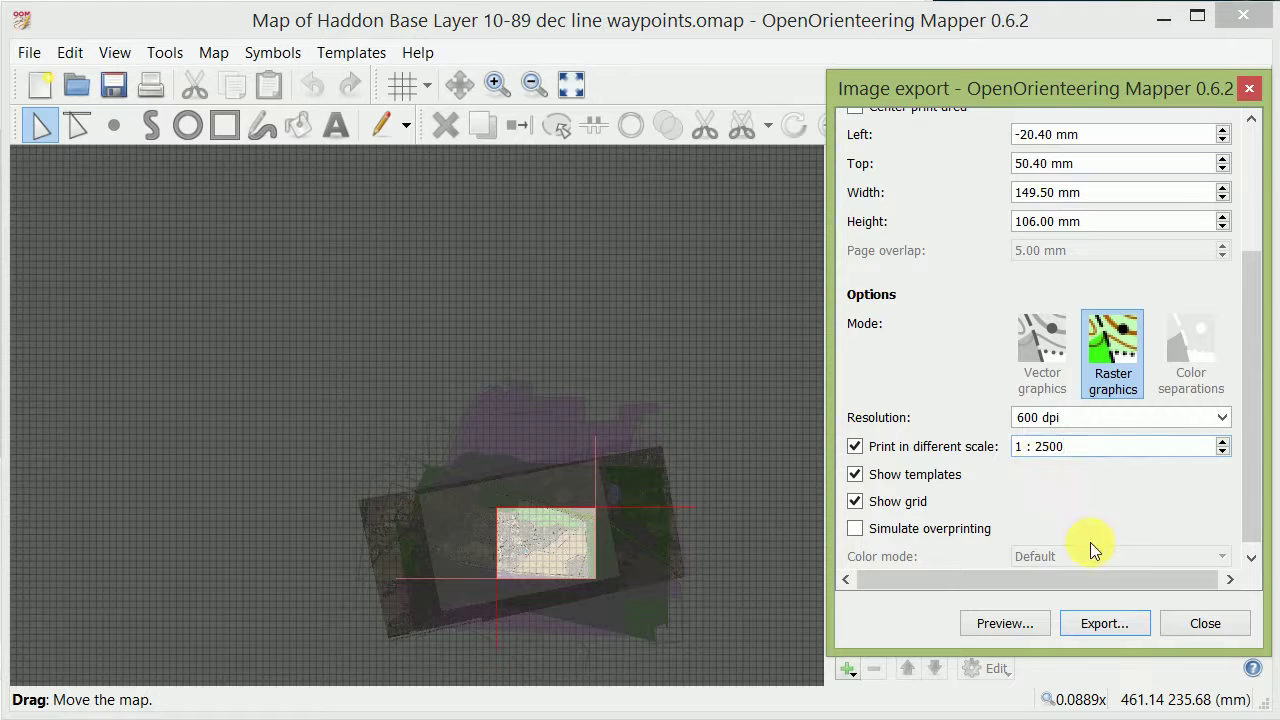
Step: Glance at the East Sector detail page in paint.net and close the image export settings without exporting
left_click(1073, 621)
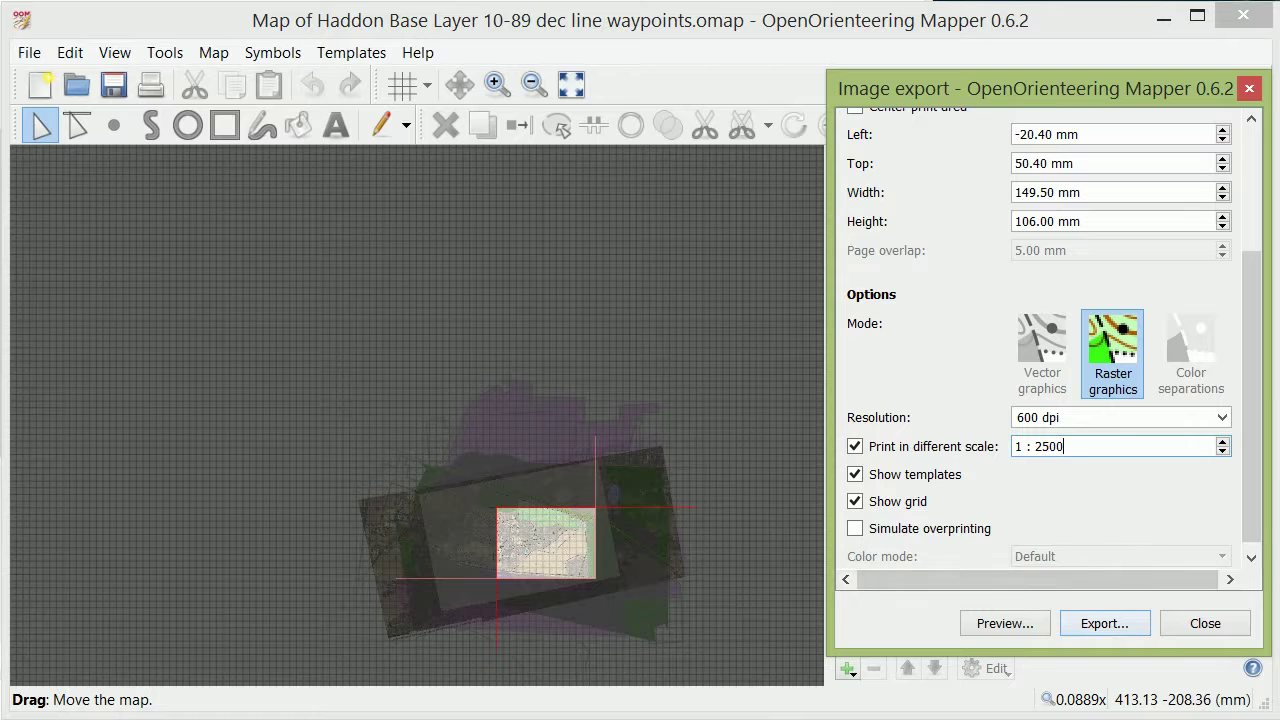
mouse_move(506, 718)
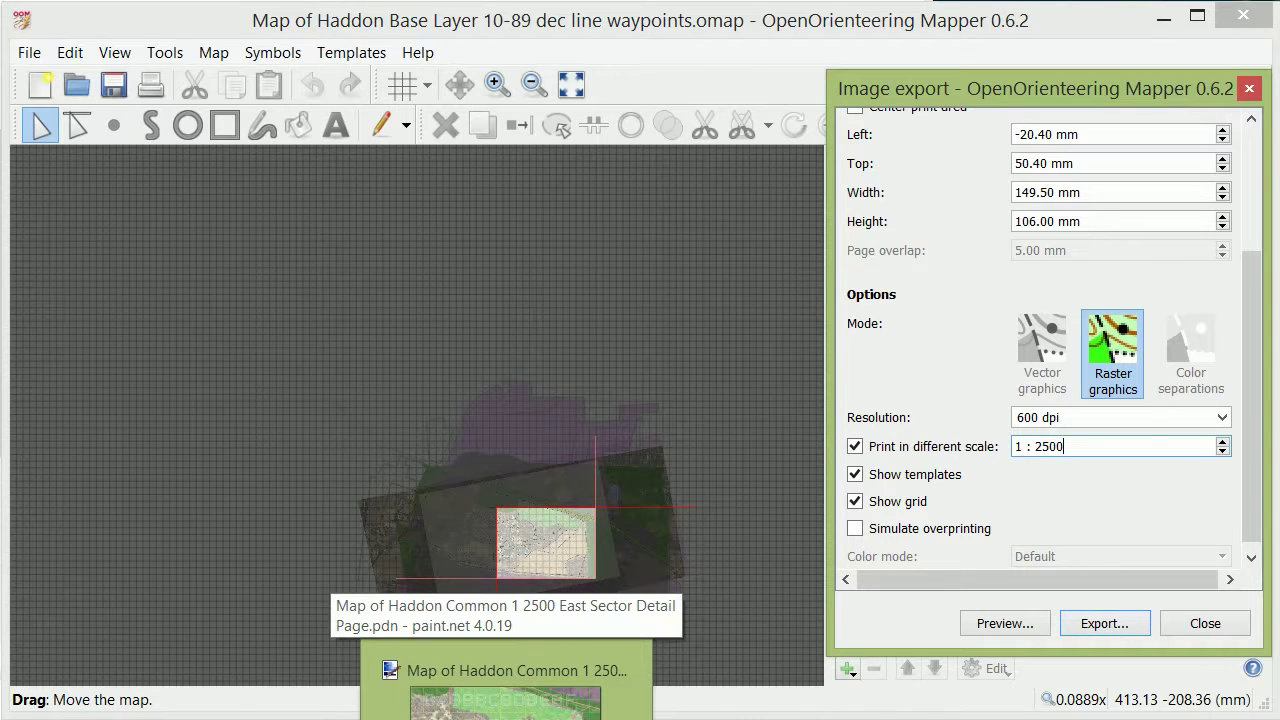
left_click(505, 700)
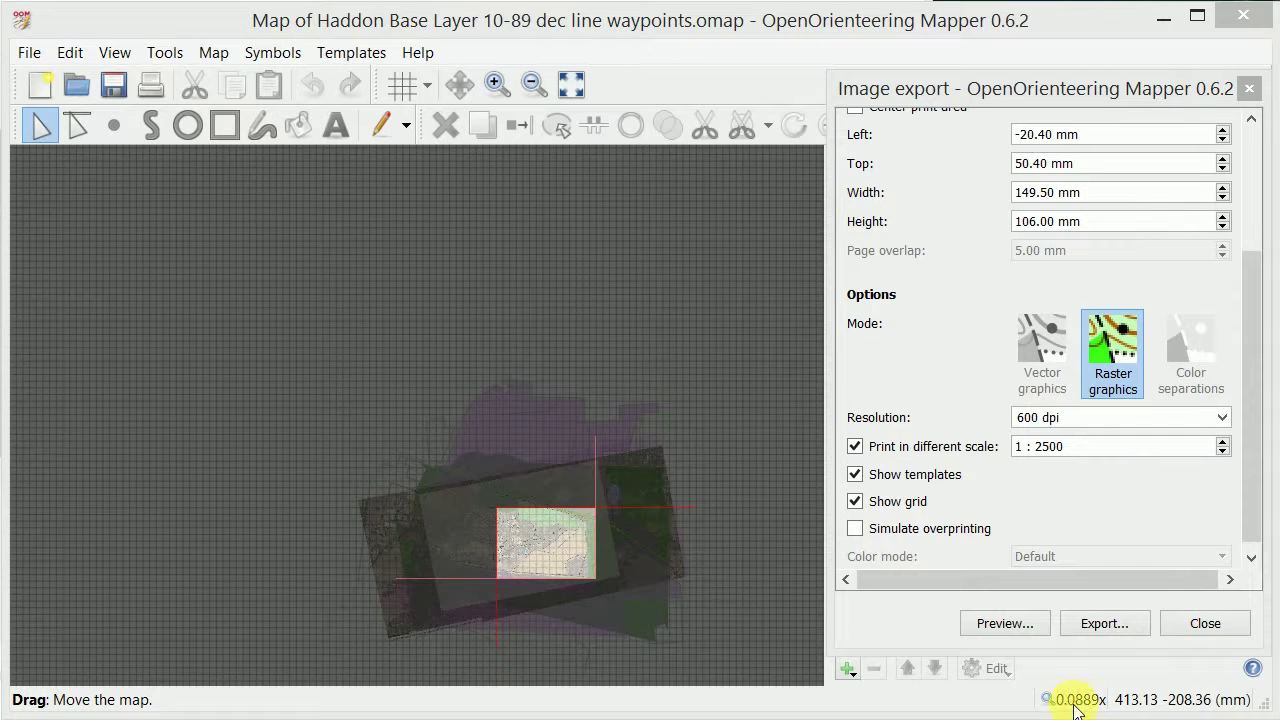
key("alt+Tab")
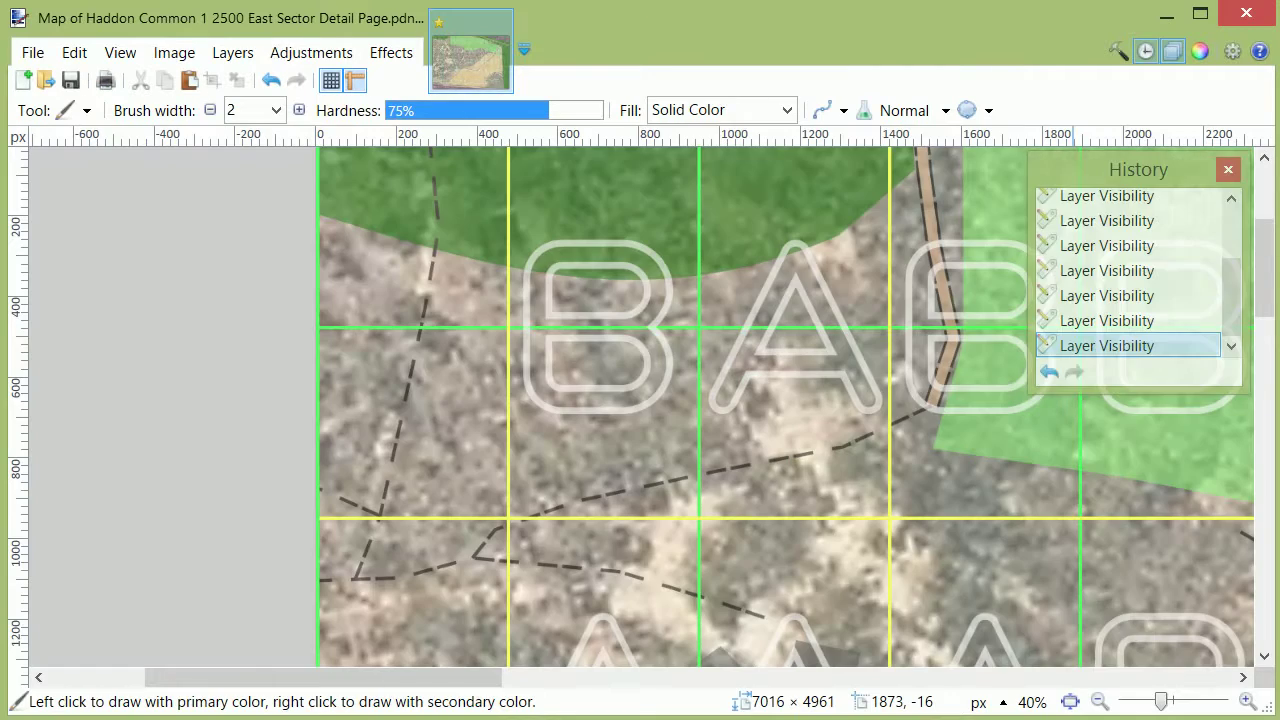
key("alt+Tab")
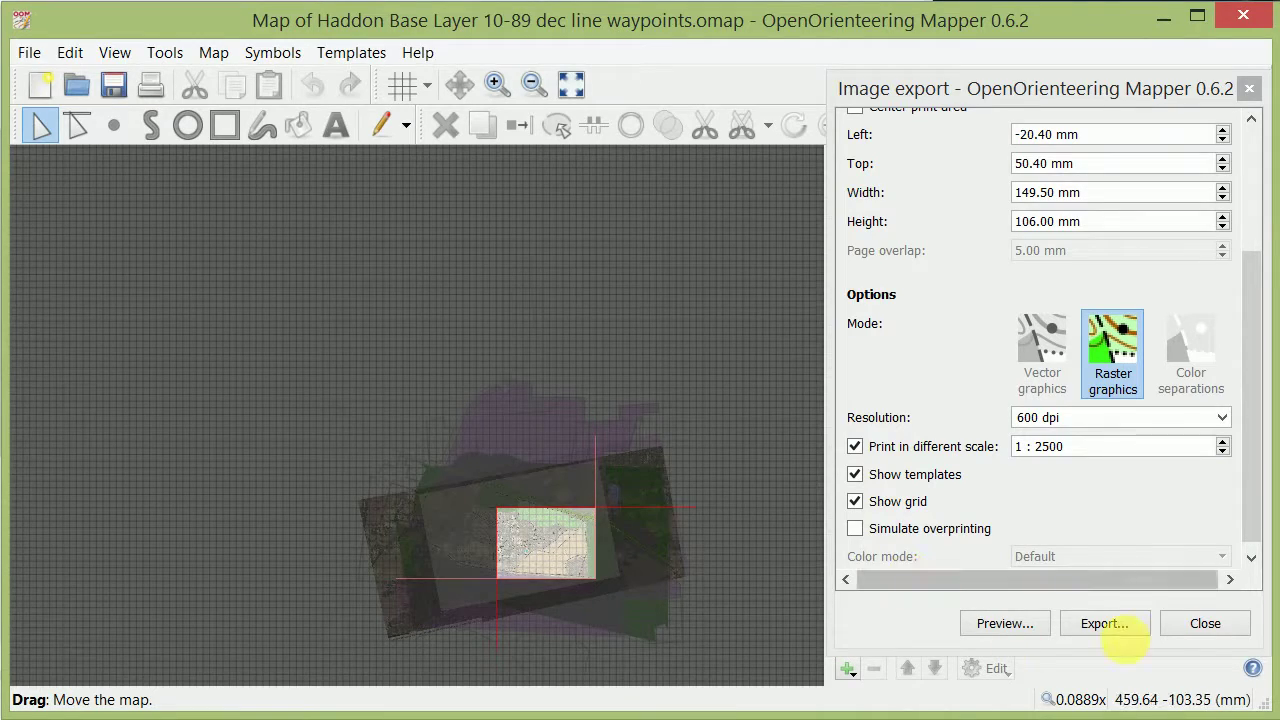
left_click(1207, 623)
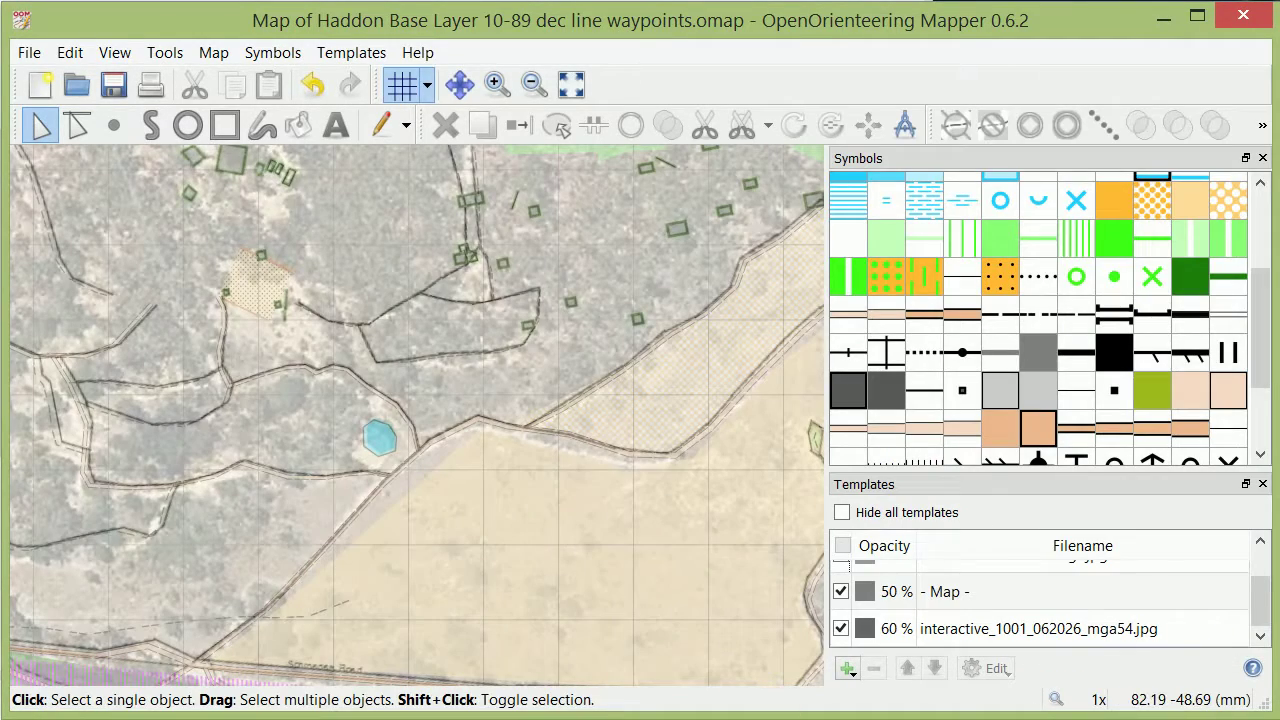
Step: Switch to the East Sector detail page in paint.net and hide Layer 2 and Layer 3 at the map's upper-left corner
key("alt+Tab")
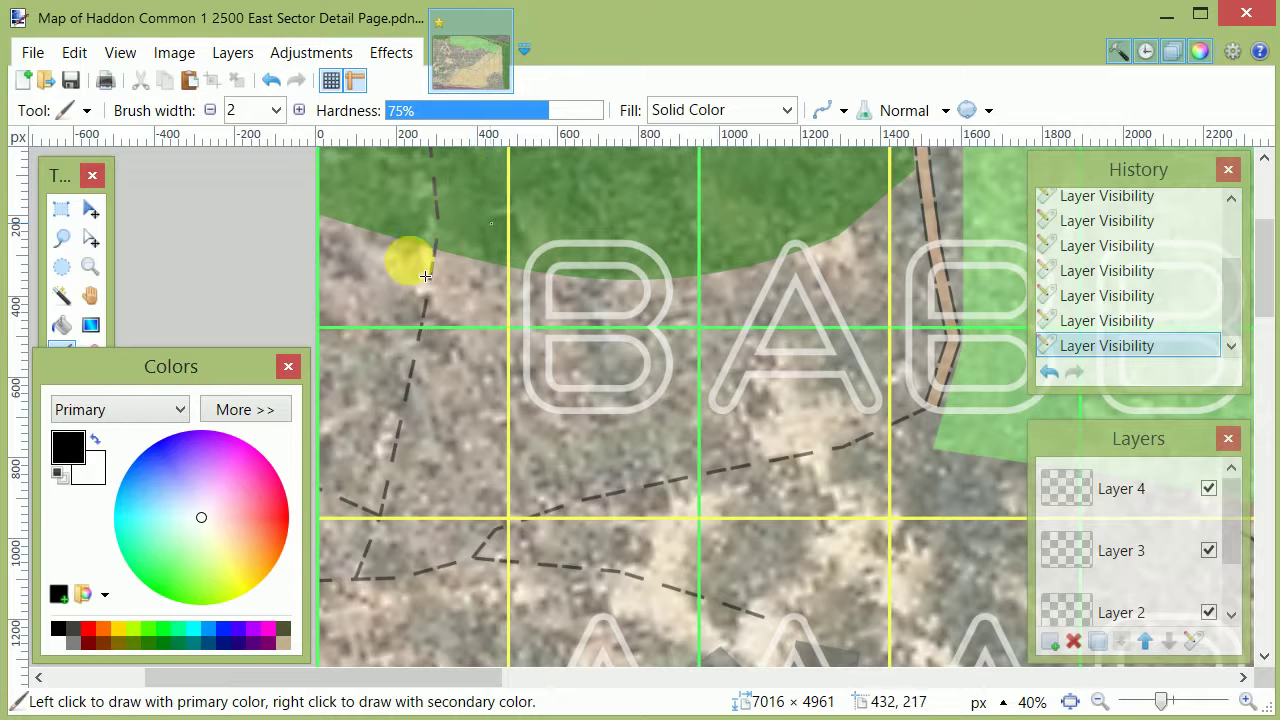
scroll(418, 255, "down", 4)
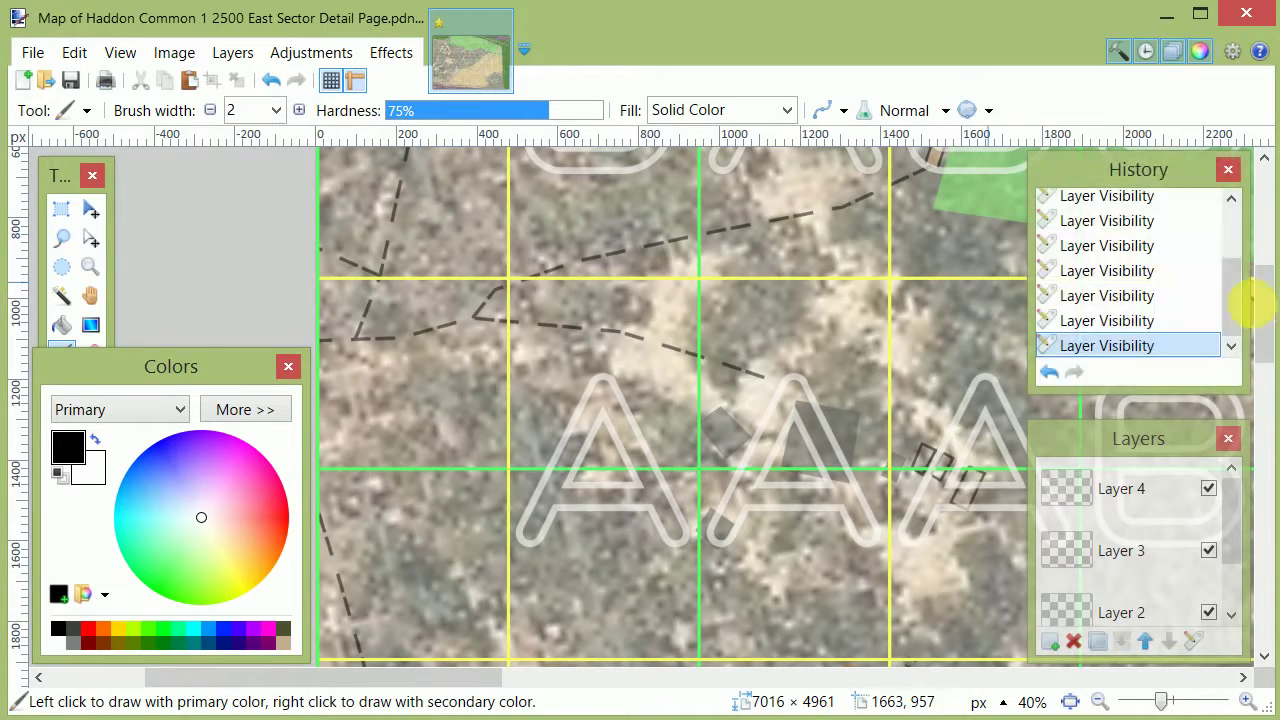
left_click_drag(1272, 300, 1262, 222)
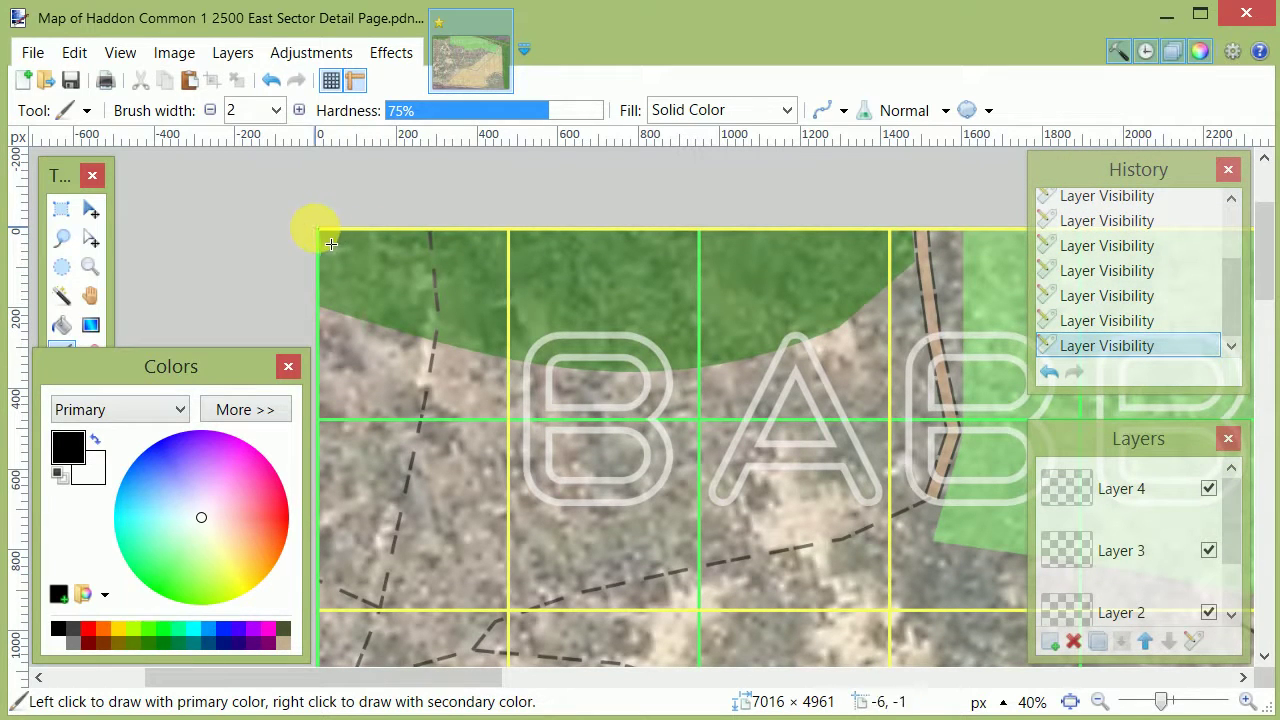
left_click(1209, 611)
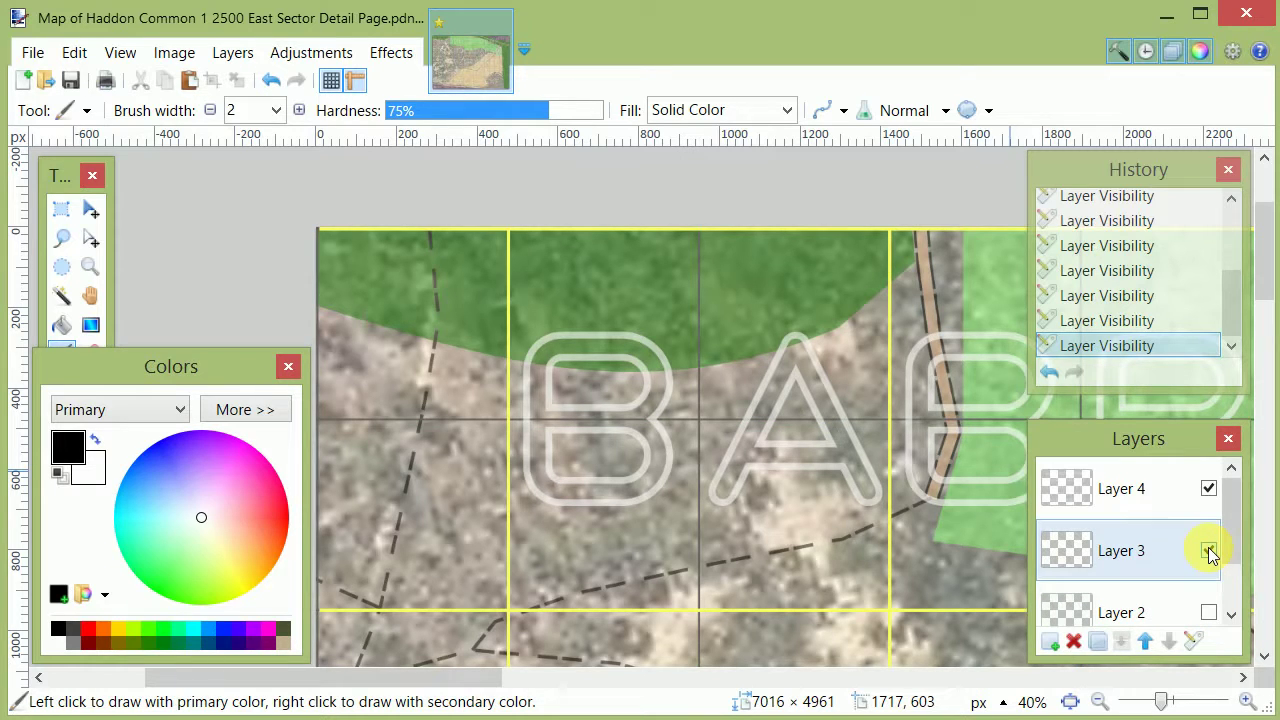
left_click(1209, 550)
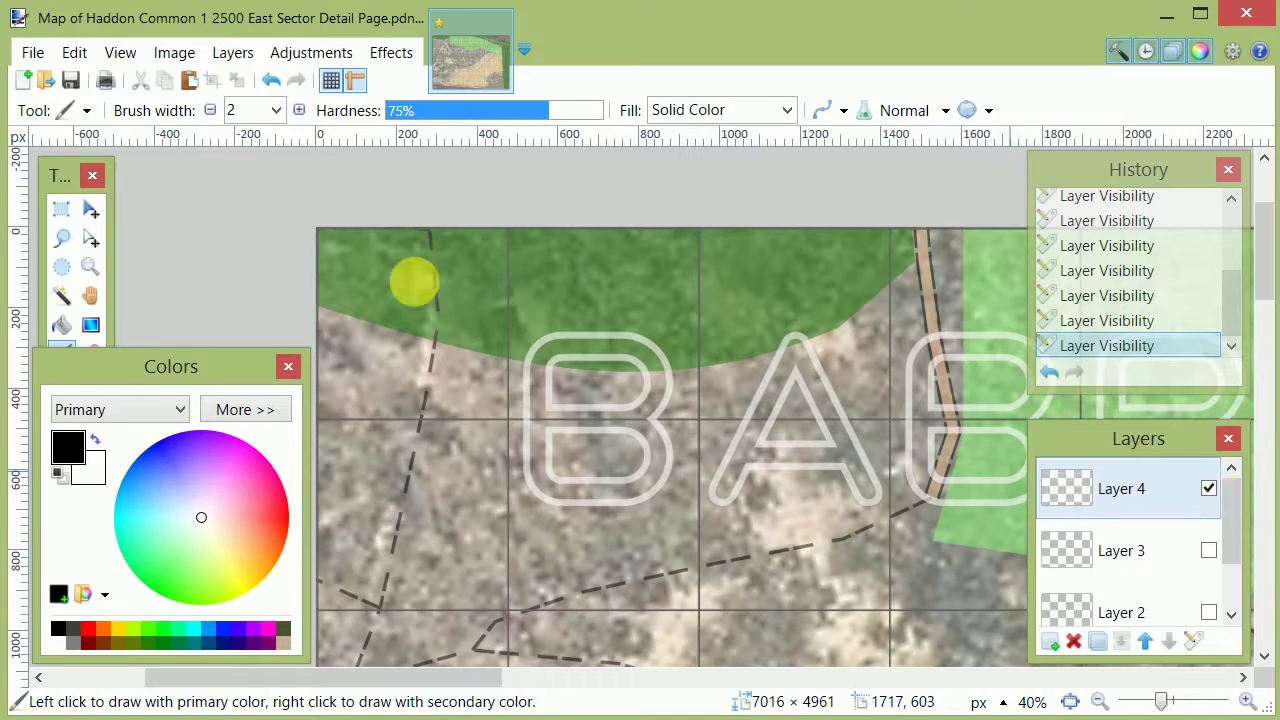
Step: Examine the base grid at the map's upper-left corner close up, and show Layer 2 and Layer 3 over it again
scroll(320, 245, "up", 3)
scroll(320, 300, "up", 1)
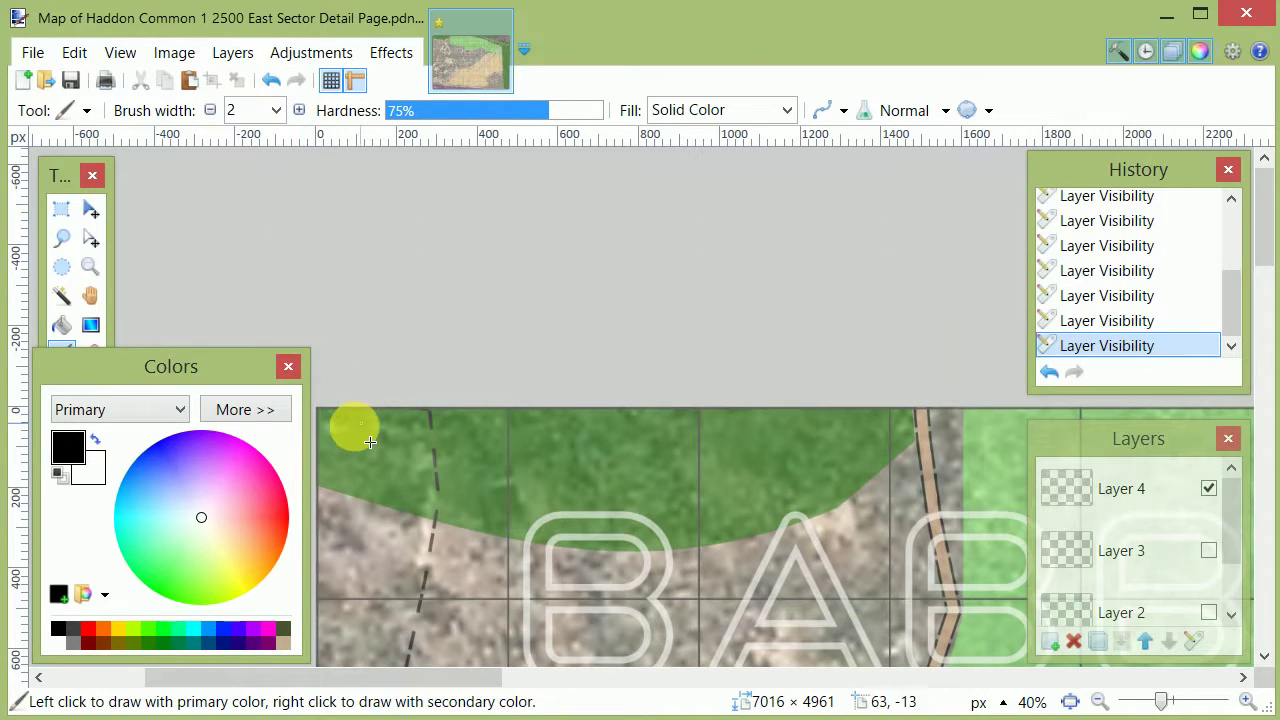
scroll(350, 440, "up", 1, "ctrl")
scroll(359, 454, "up", 1, "ctrl")
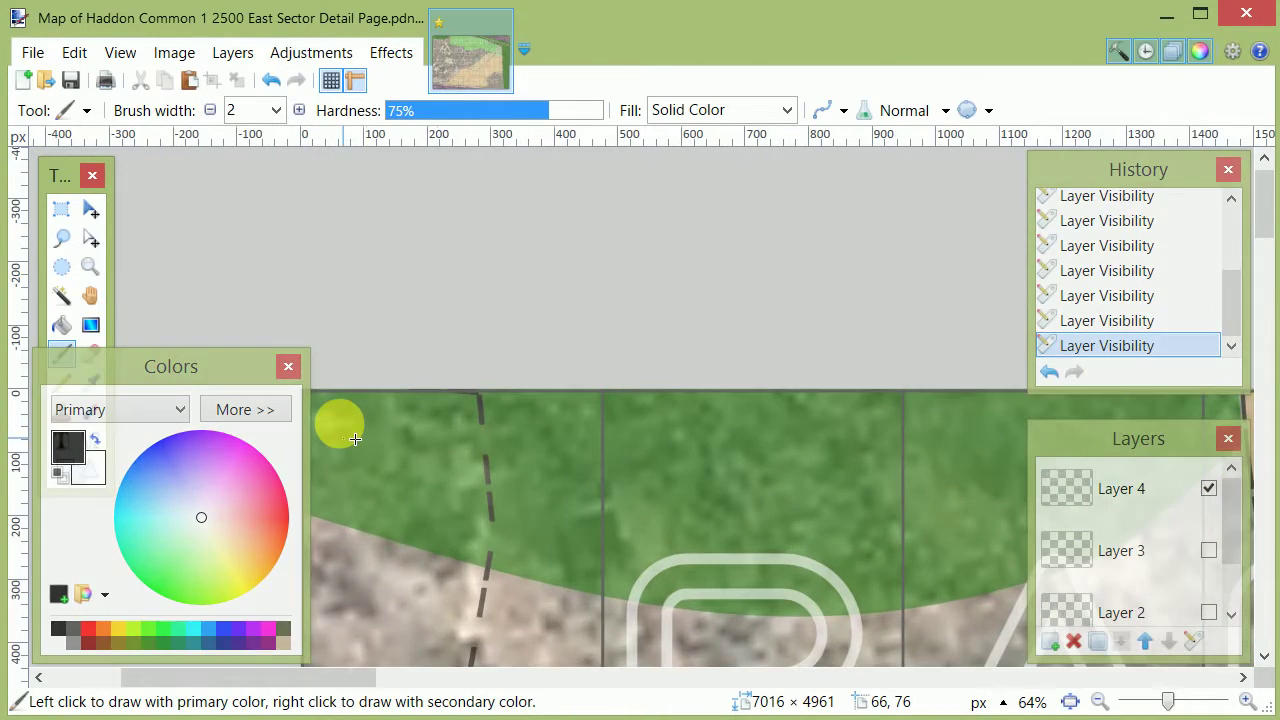
scroll(343, 430, "up", 1, "ctrl")
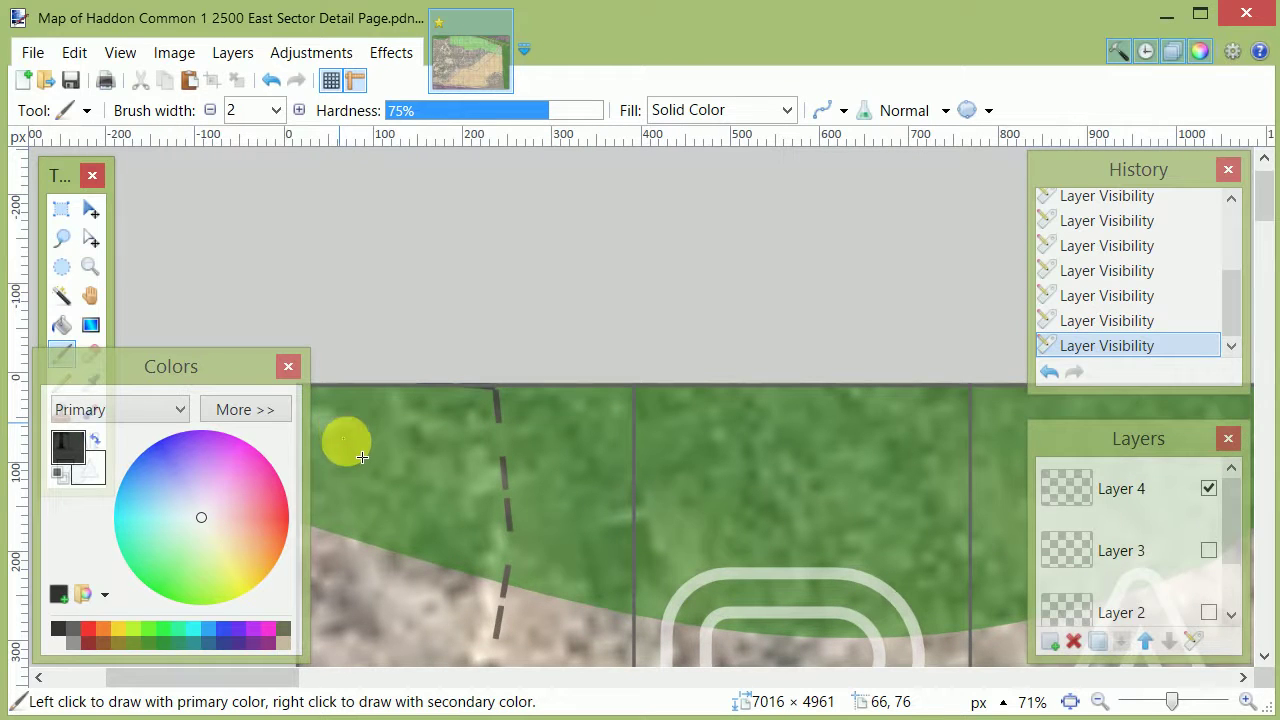
scroll(286, 600, "up", 2, "ctrl")
scroll(200, 680, "up", 3, "ctrl")
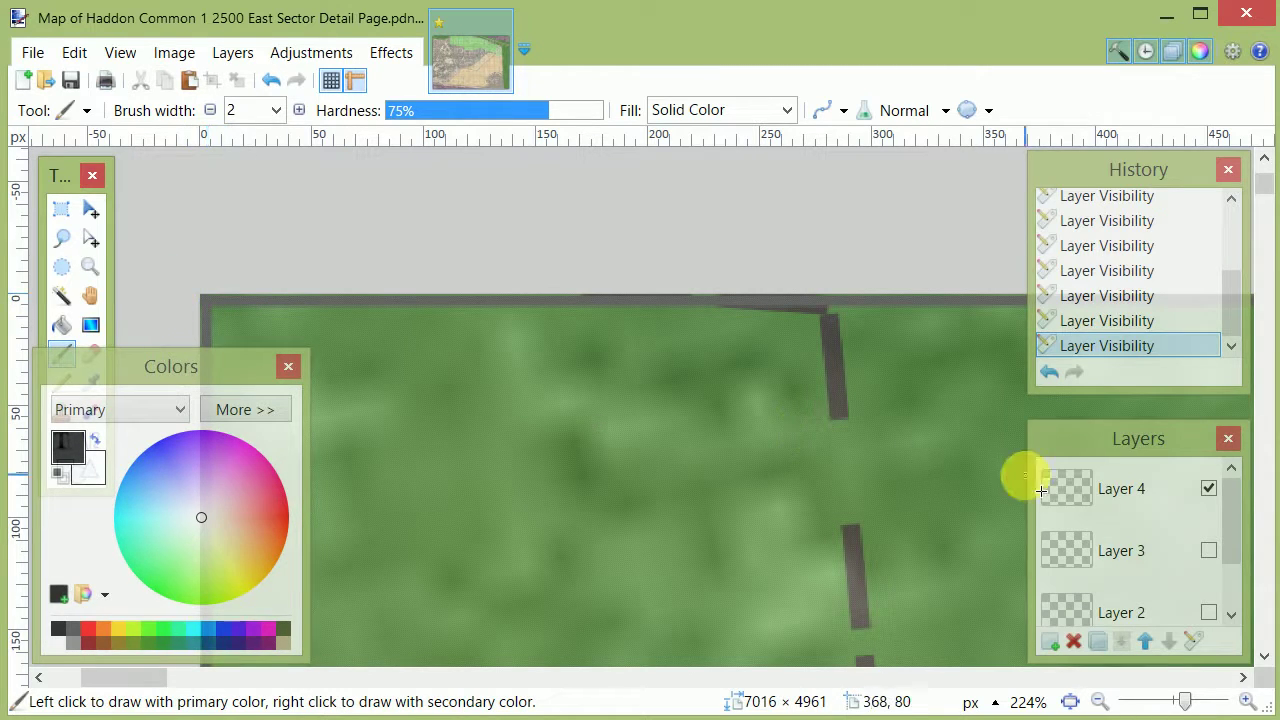
left_click(1211, 609)
left_click(1213, 551)
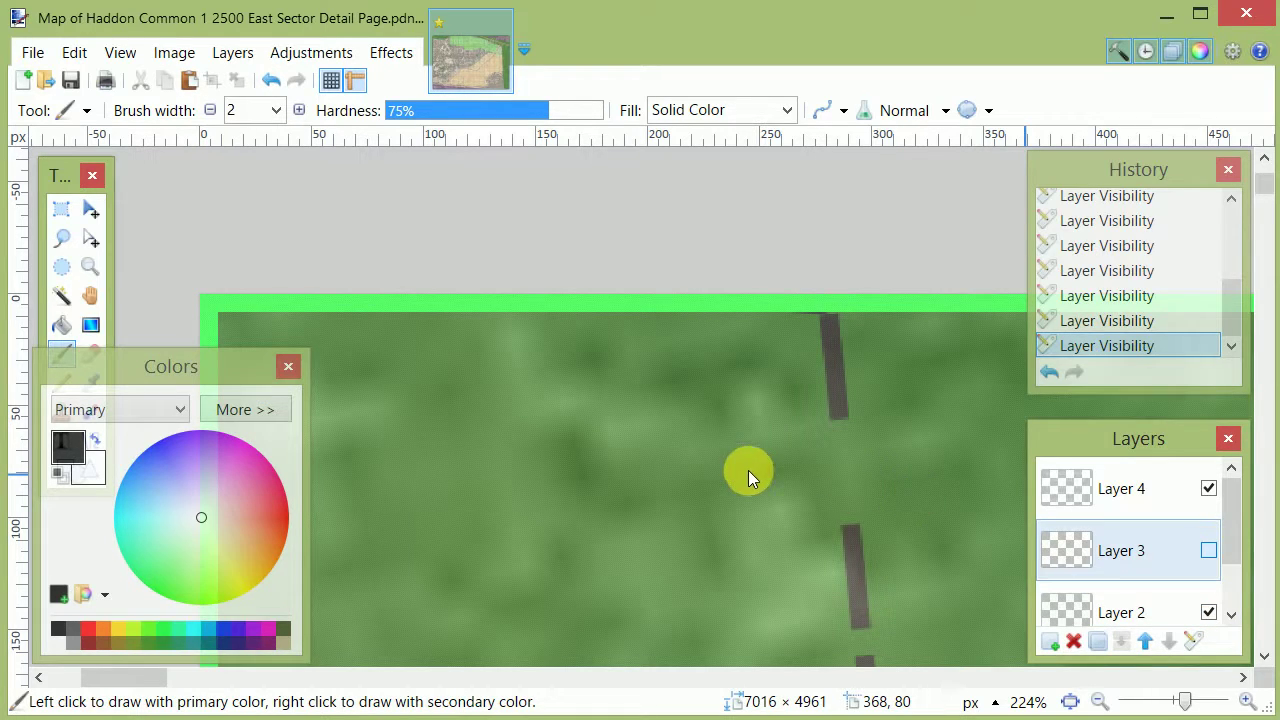
scroll(748, 470, "down", 3)
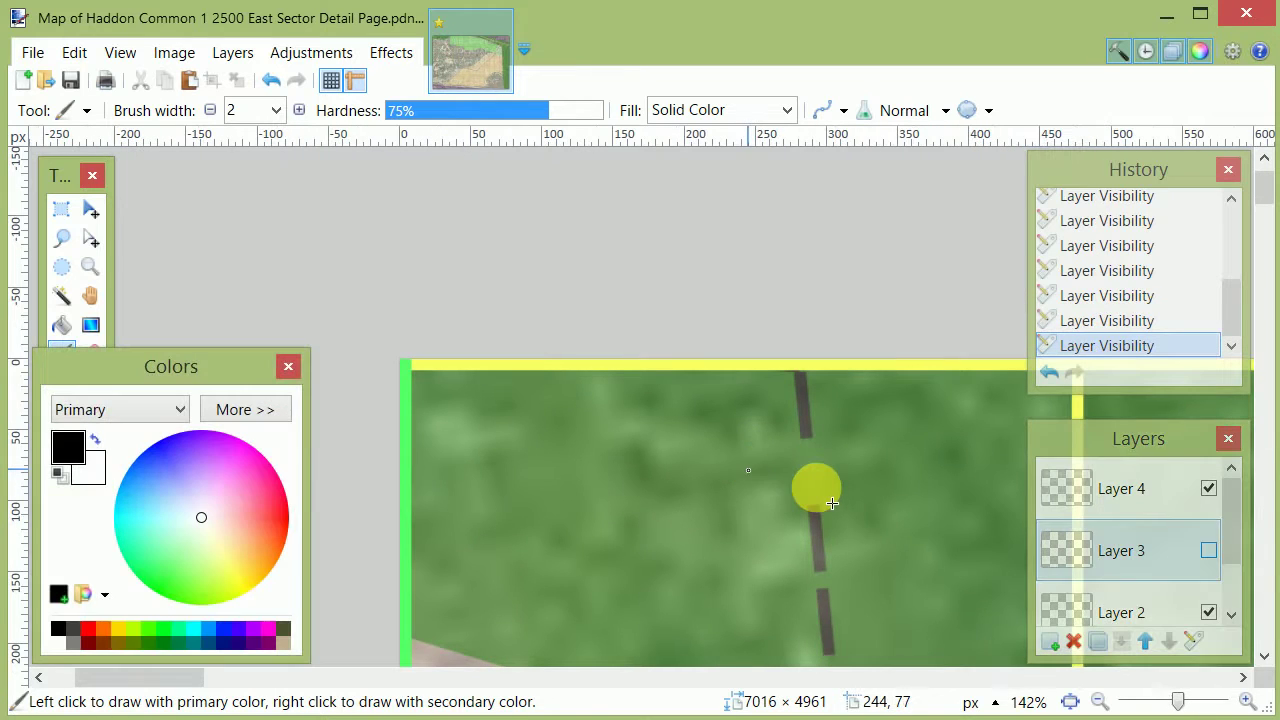
scroll(833, 503, "down", 2)
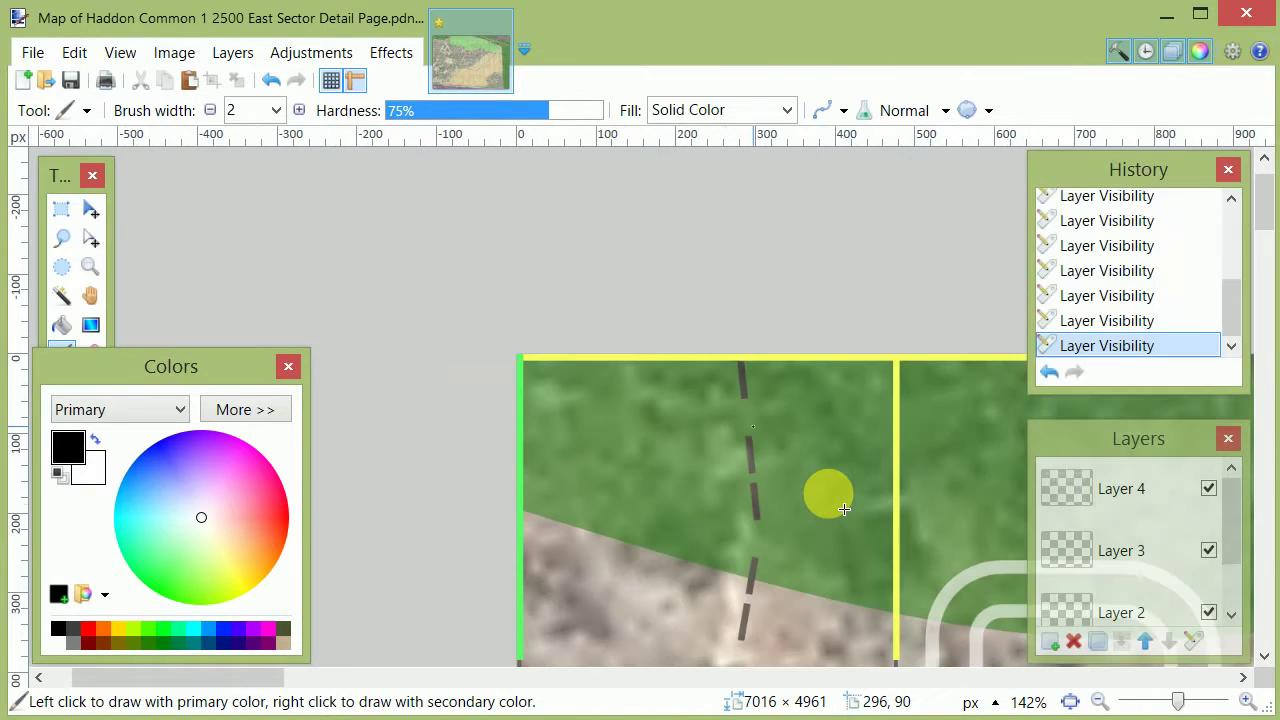
scroll(844, 509, "down", 4)
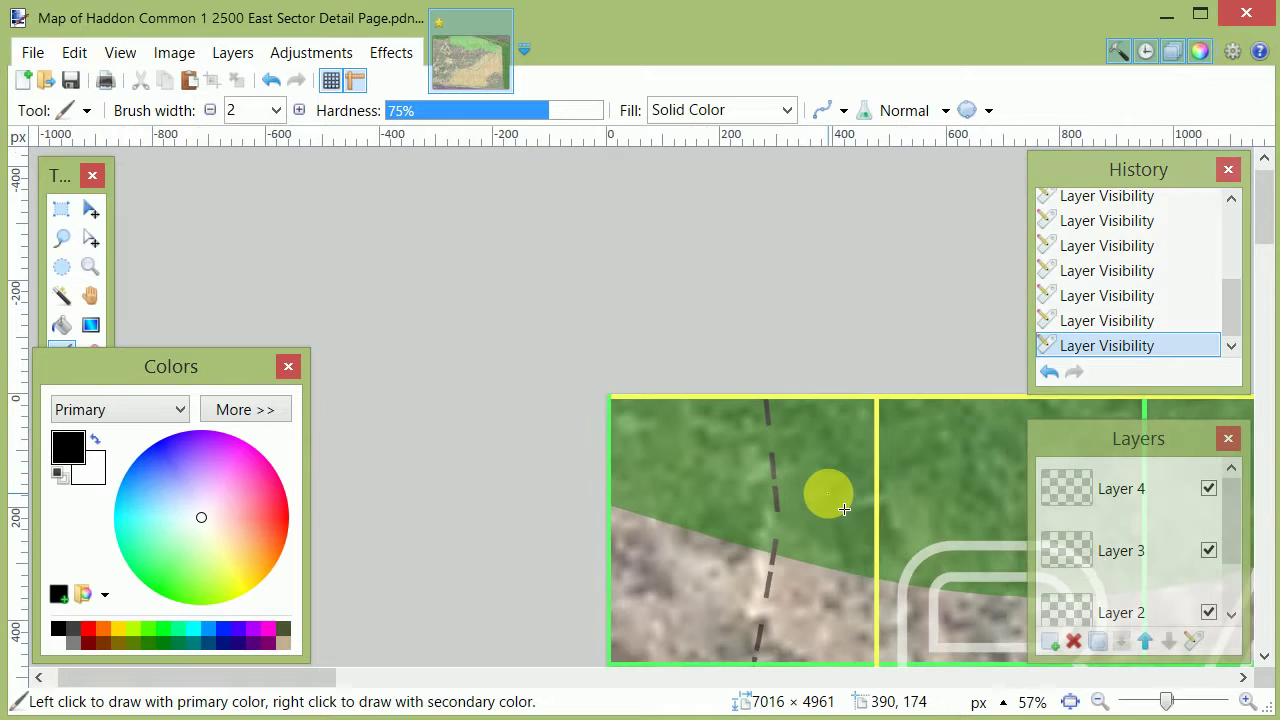
scroll(880, 505, "down", 2)
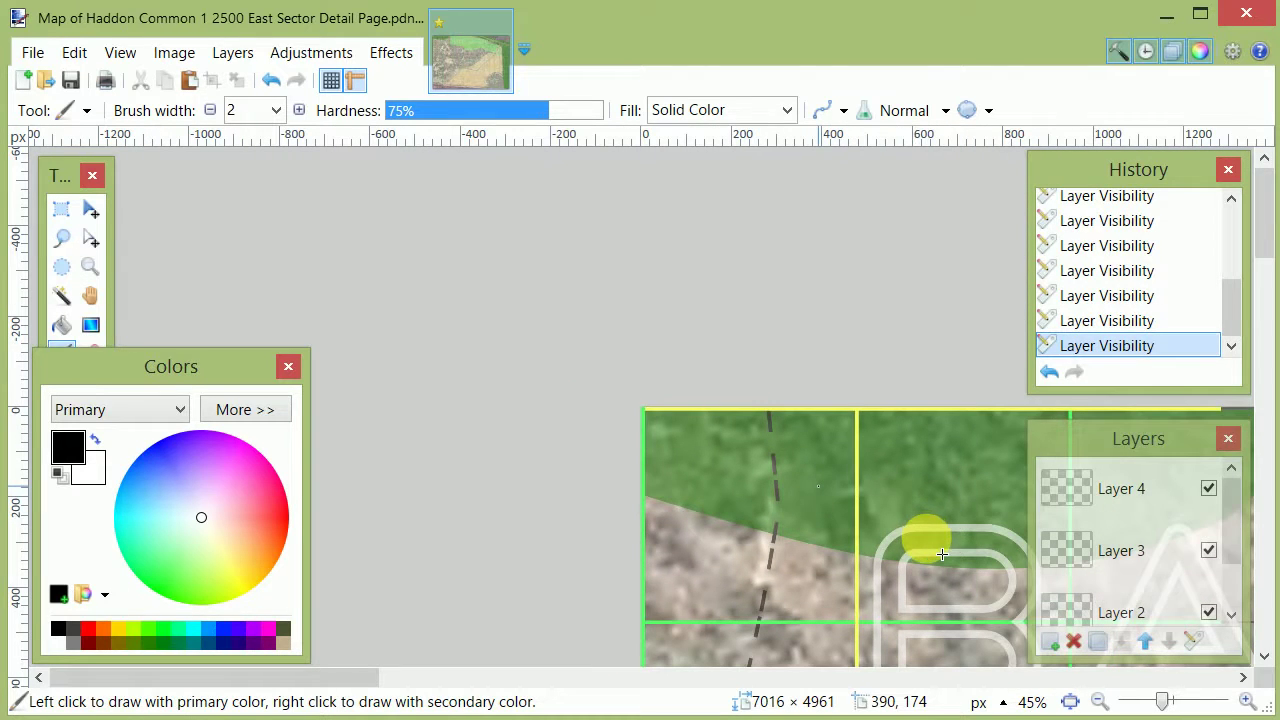
scroll(1005, 549, "down", 1)
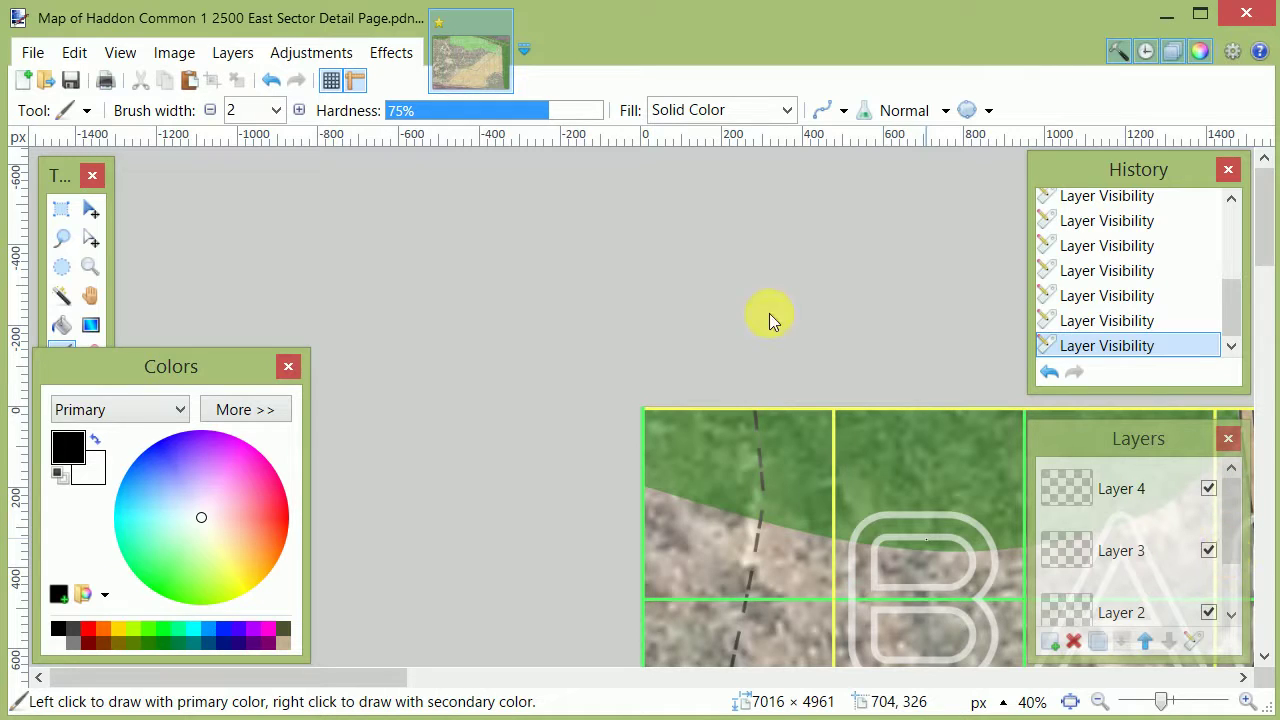
Step: Start the Grid / Checkerboard effect on the Background layer and try a light green primary color with a grid size of 456
left_click(391, 52)
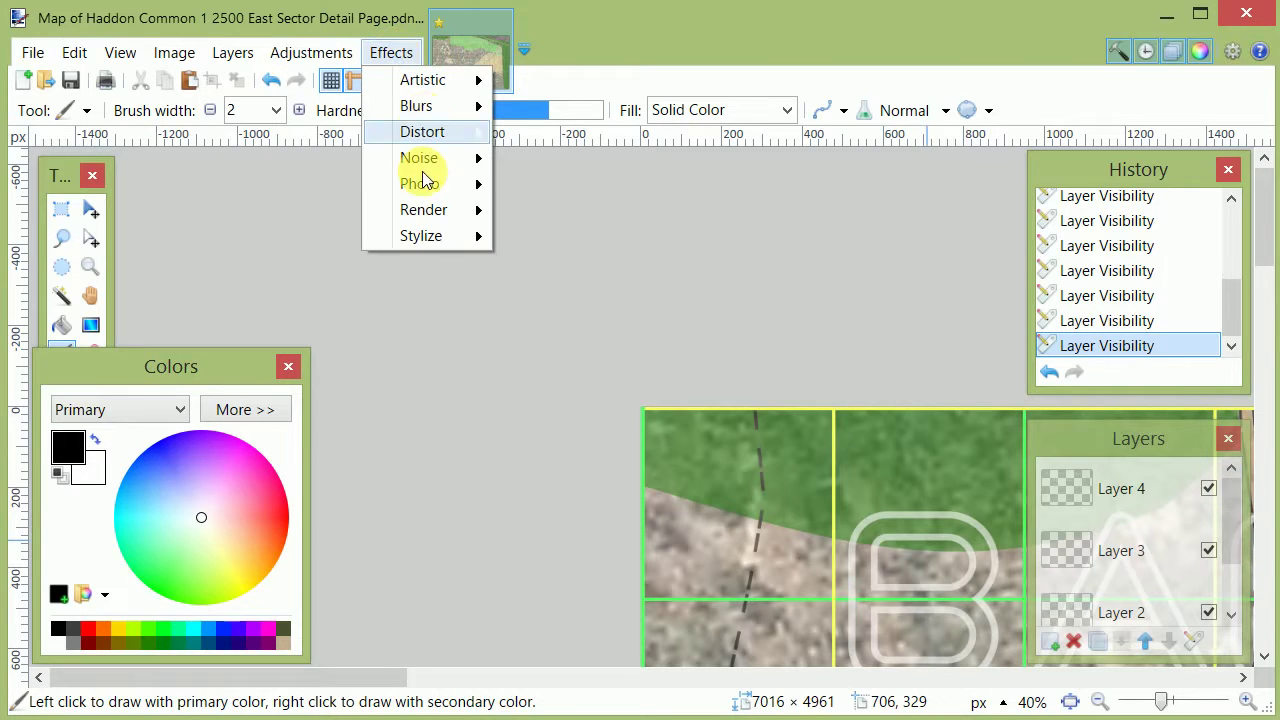
mouse_move(430, 212)
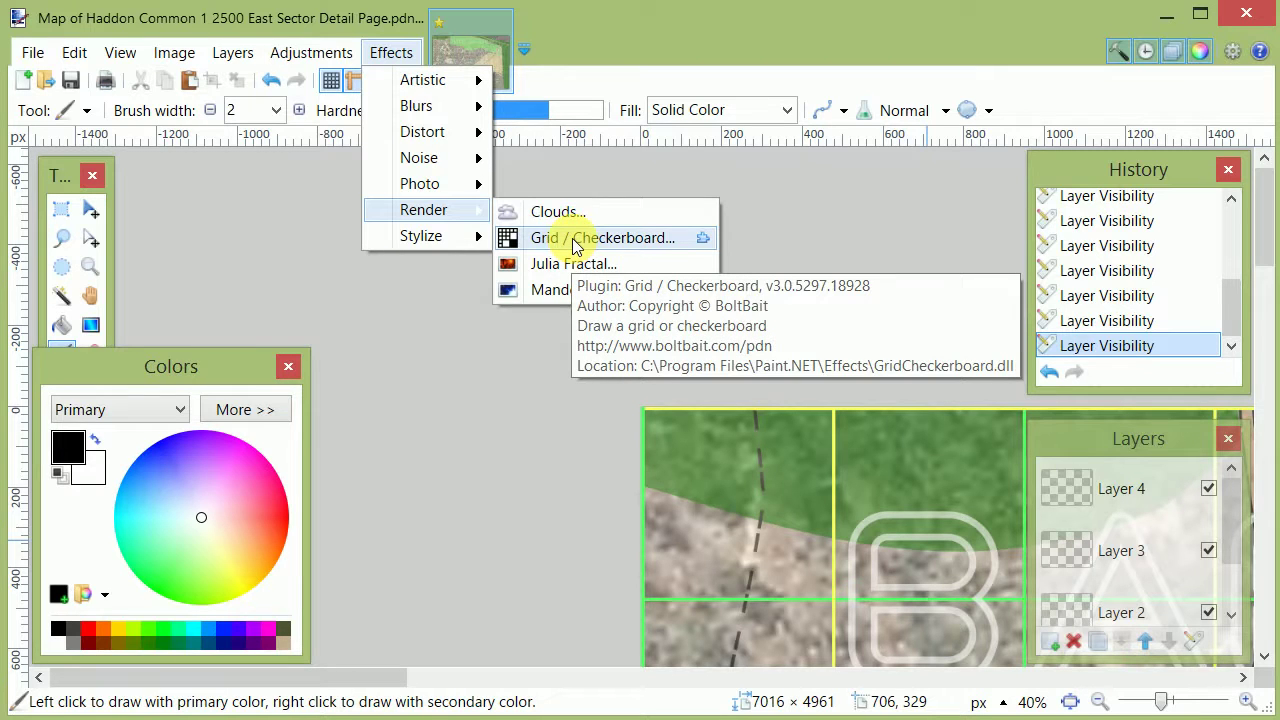
left_click(577, 240)
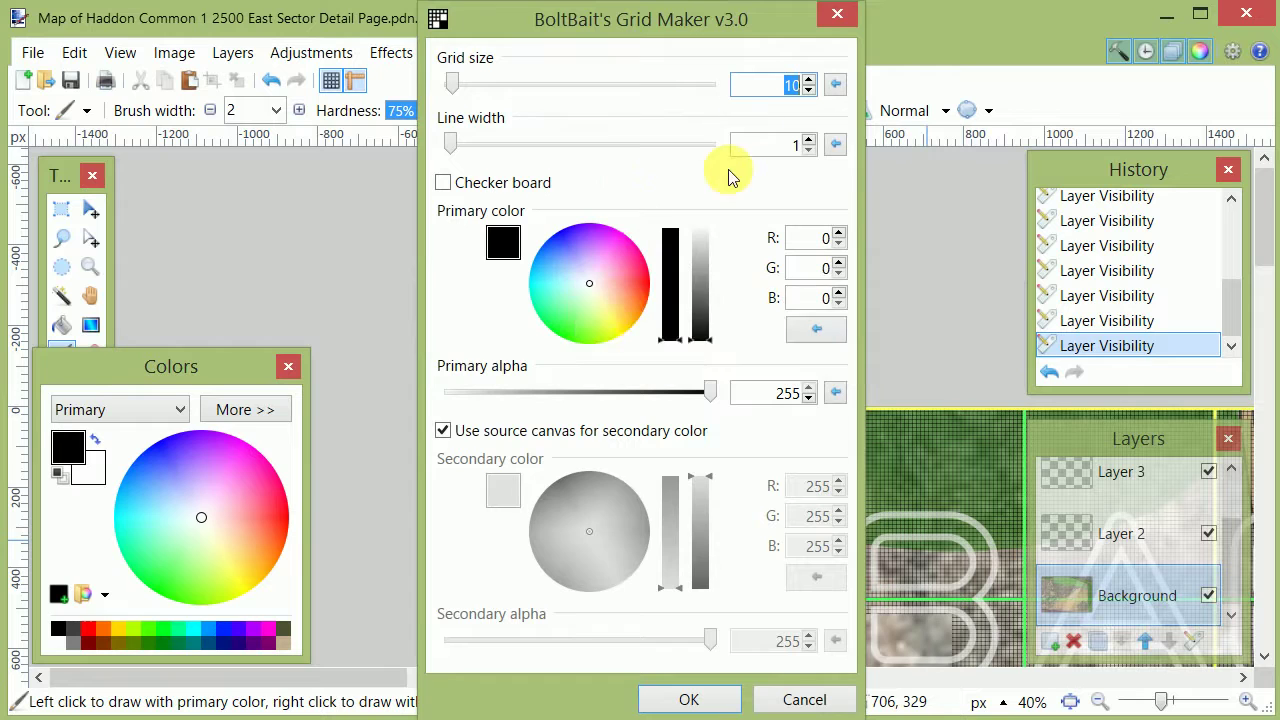
left_click(570, 312)
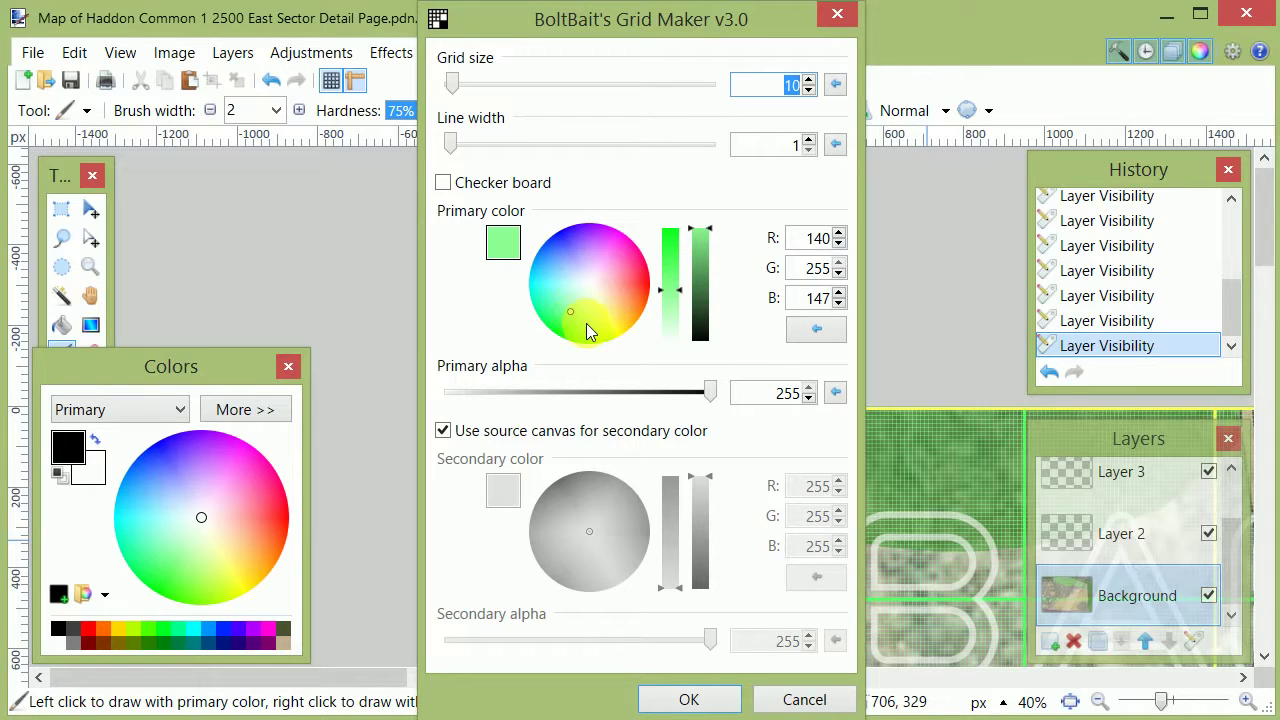
left_click(777, 90)
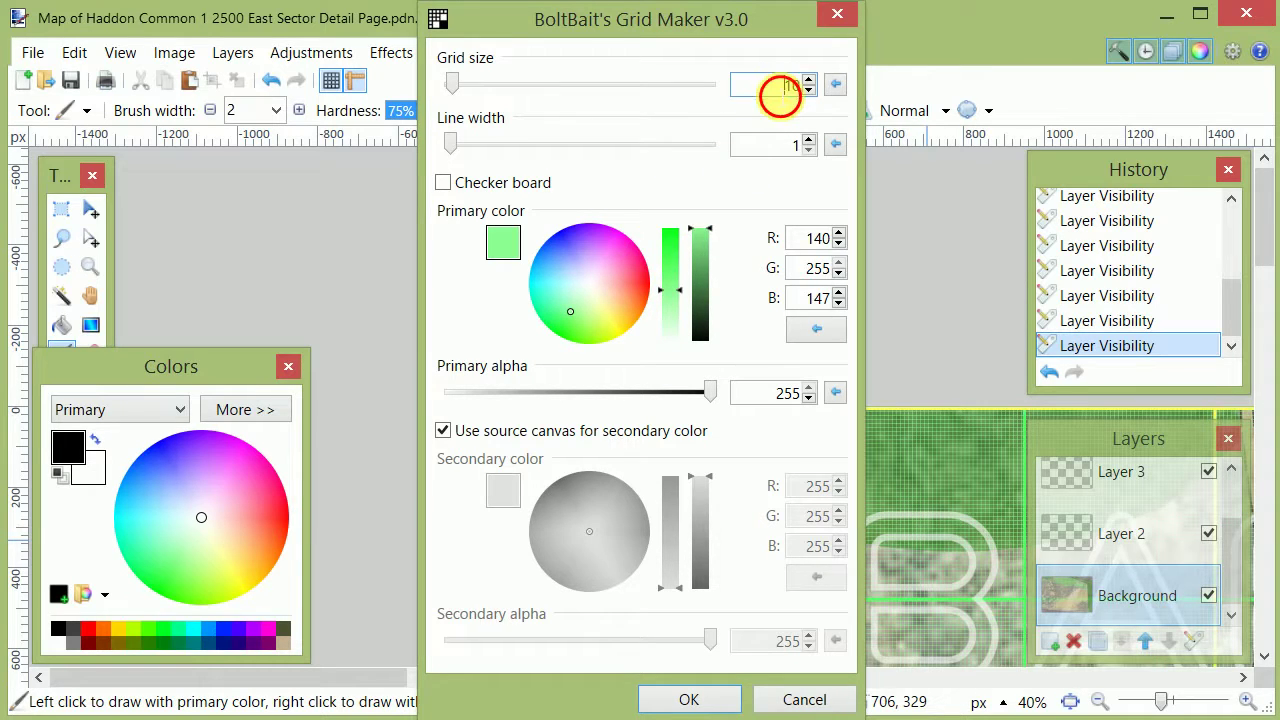
double_click(785, 88)
type("456")
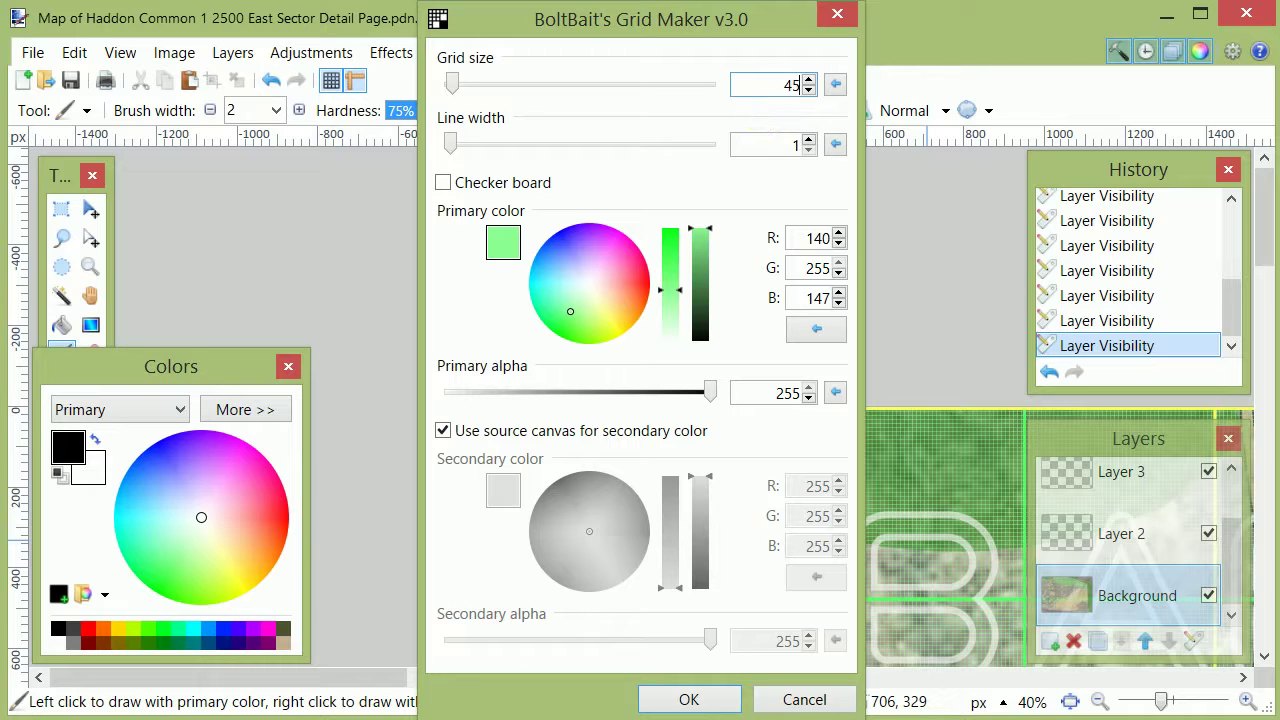
Step: Try a blue primary color (102, 114, 255) and a line width of 14 for the grid, and cancel the effect
left_click(778, 146)
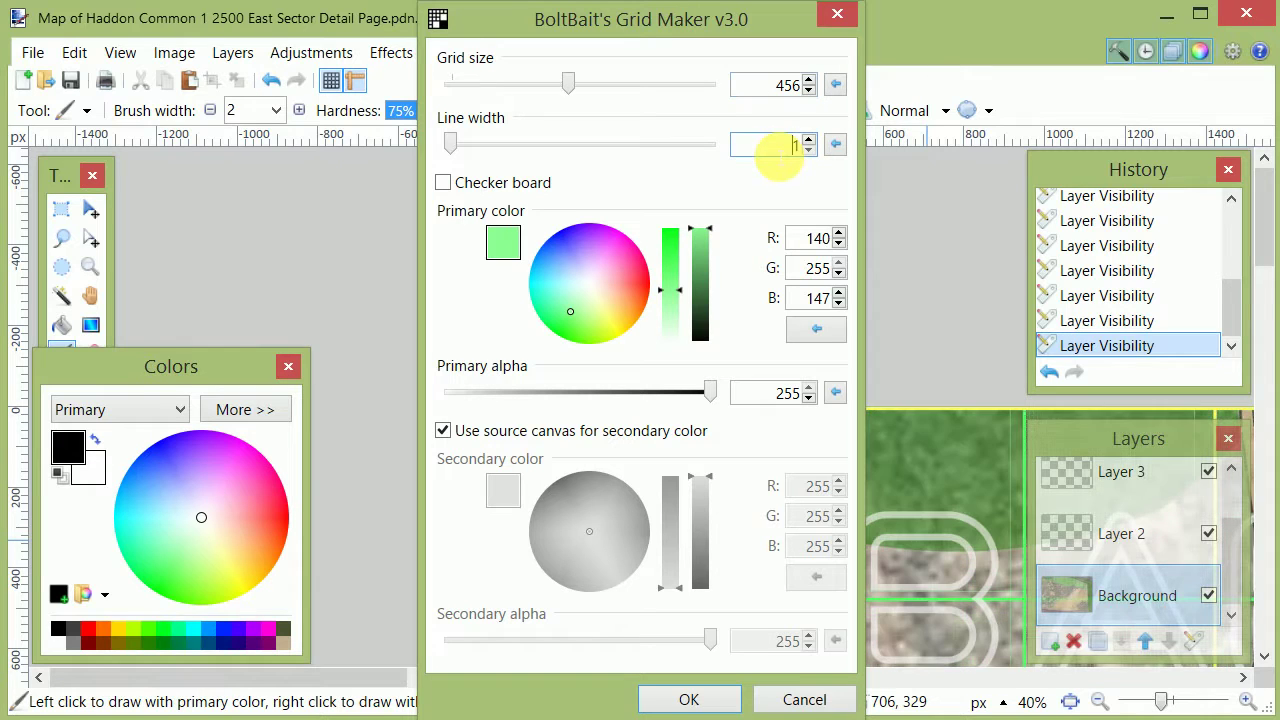
double_click(791, 148)
left_click(565, 250)
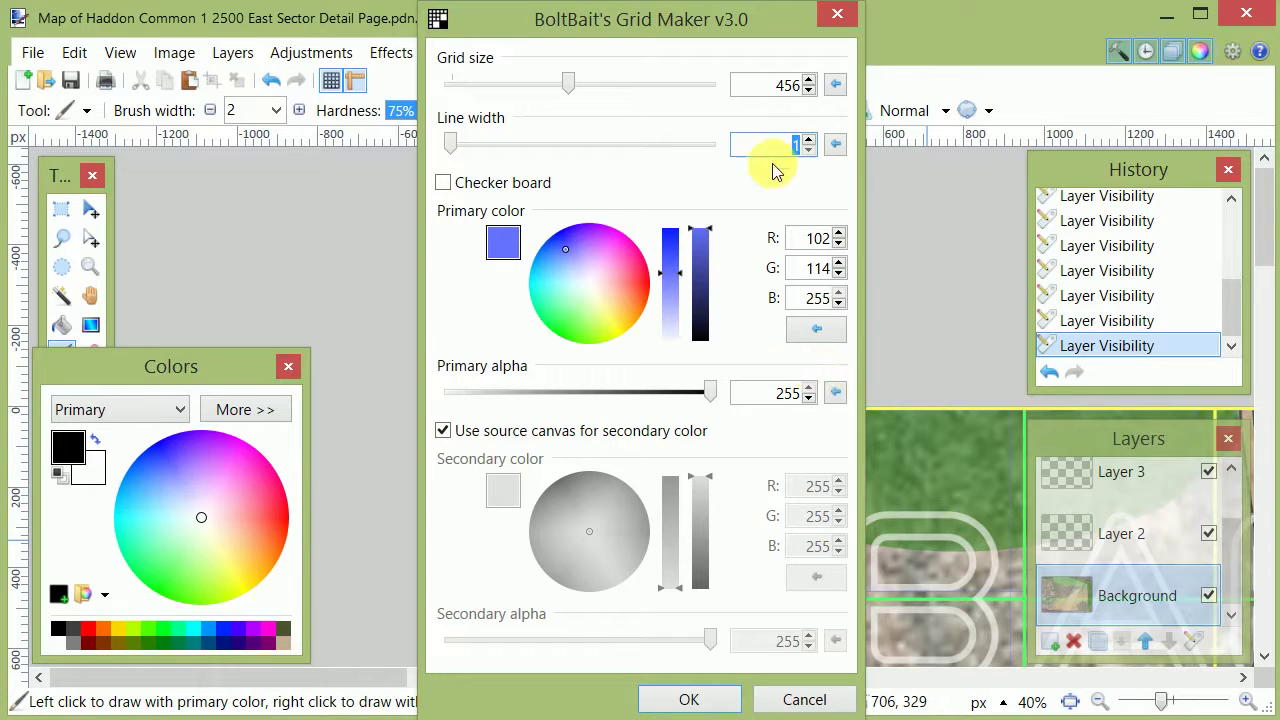
left_click(809, 140)
left_click(809, 140)
left_click(809, 140)
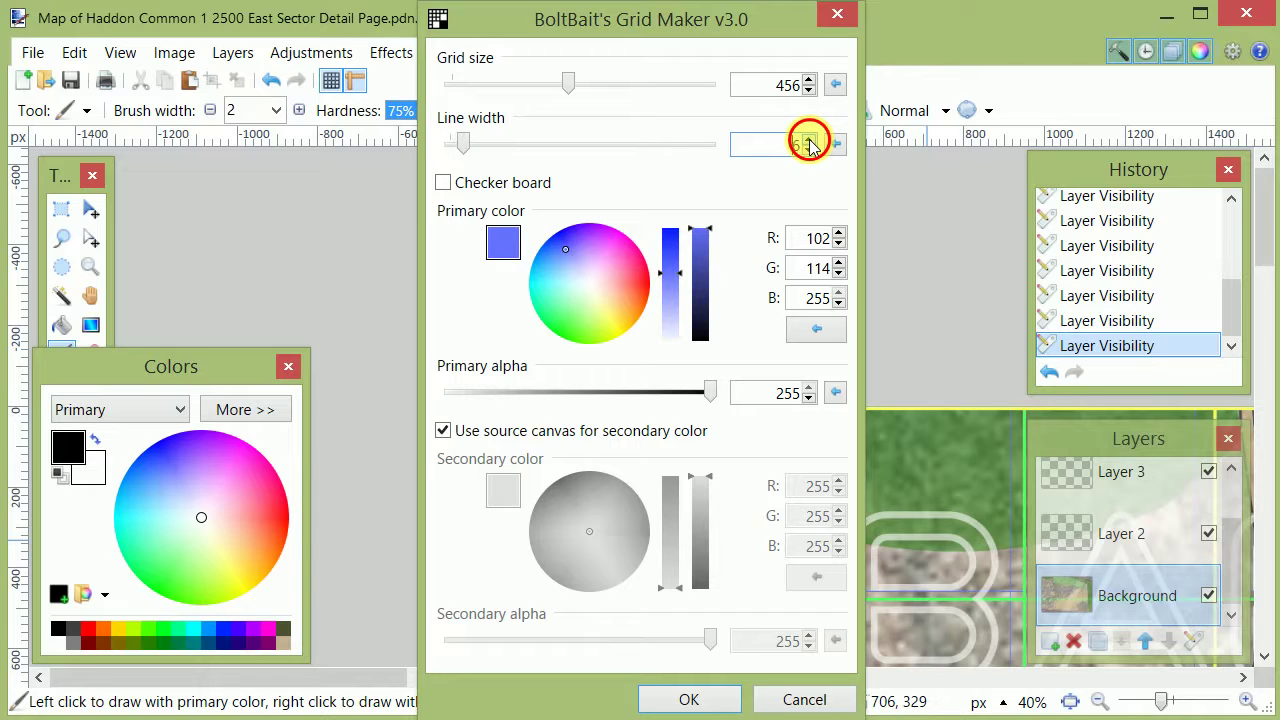
left_click(809, 140)
left_click(809, 140)
left_click(809, 141)
left_click(809, 141)
left_click(809, 141)
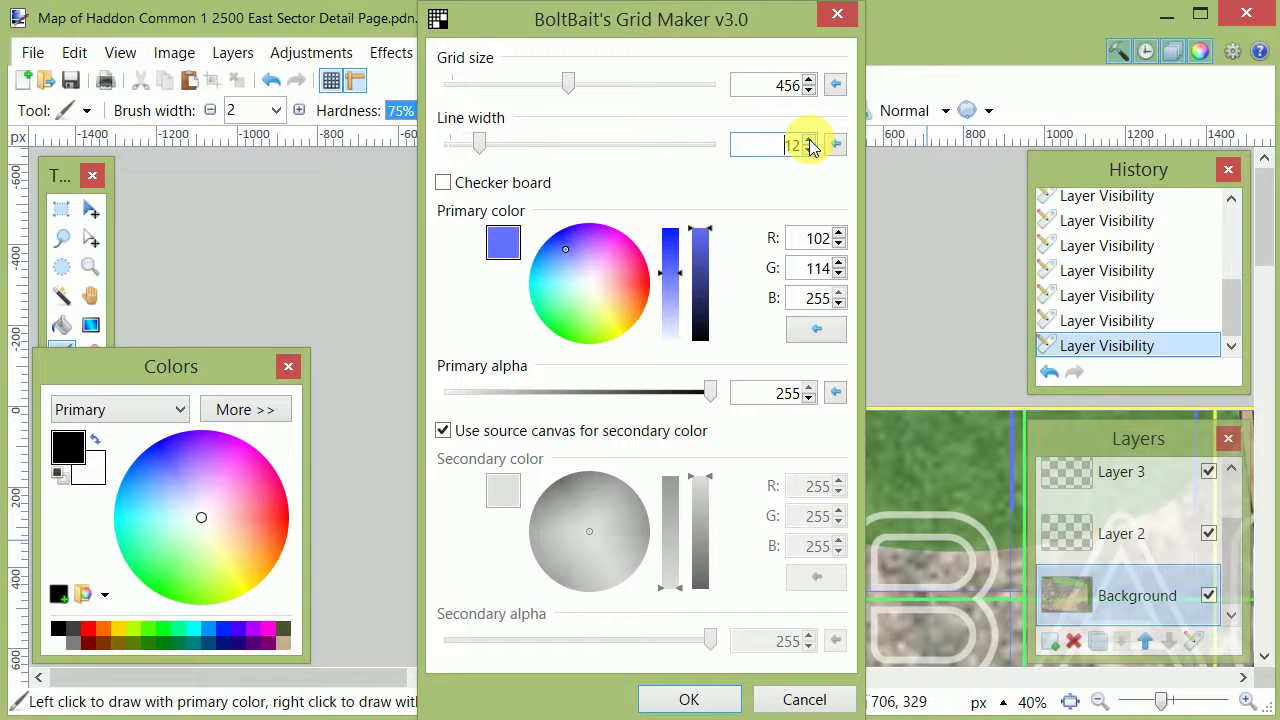
left_click(809, 141)
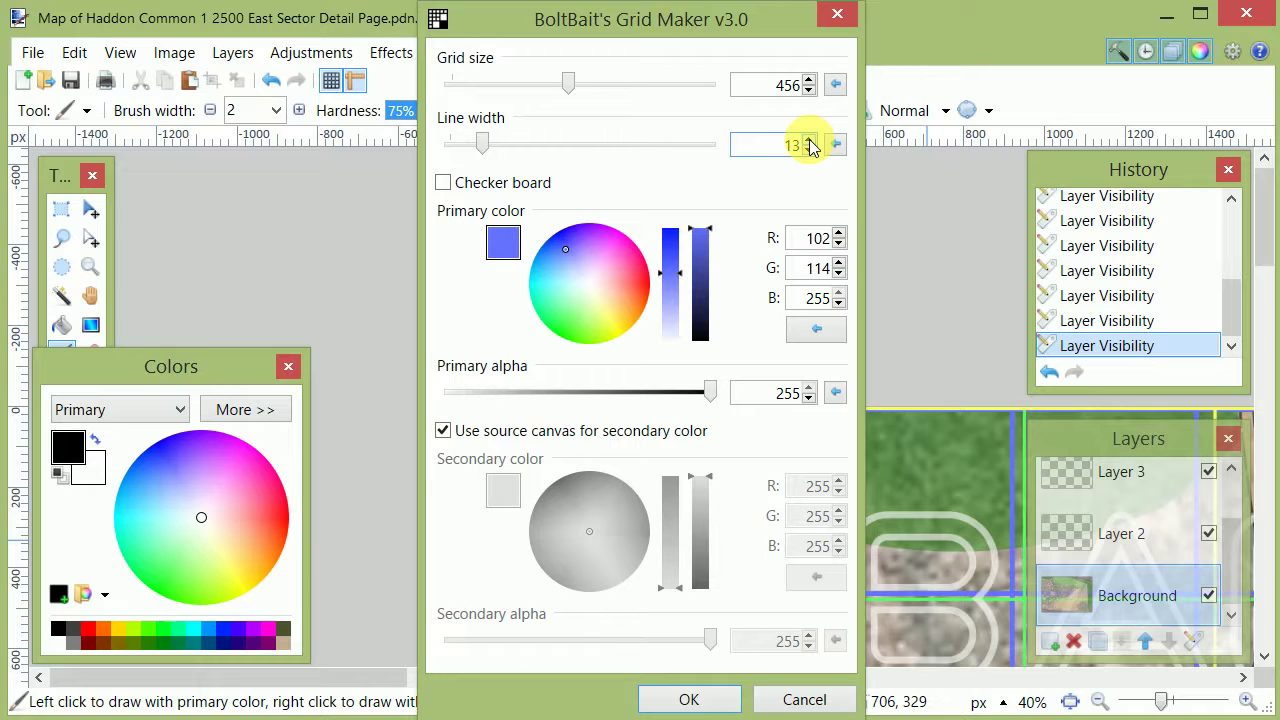
left_click(809, 141)
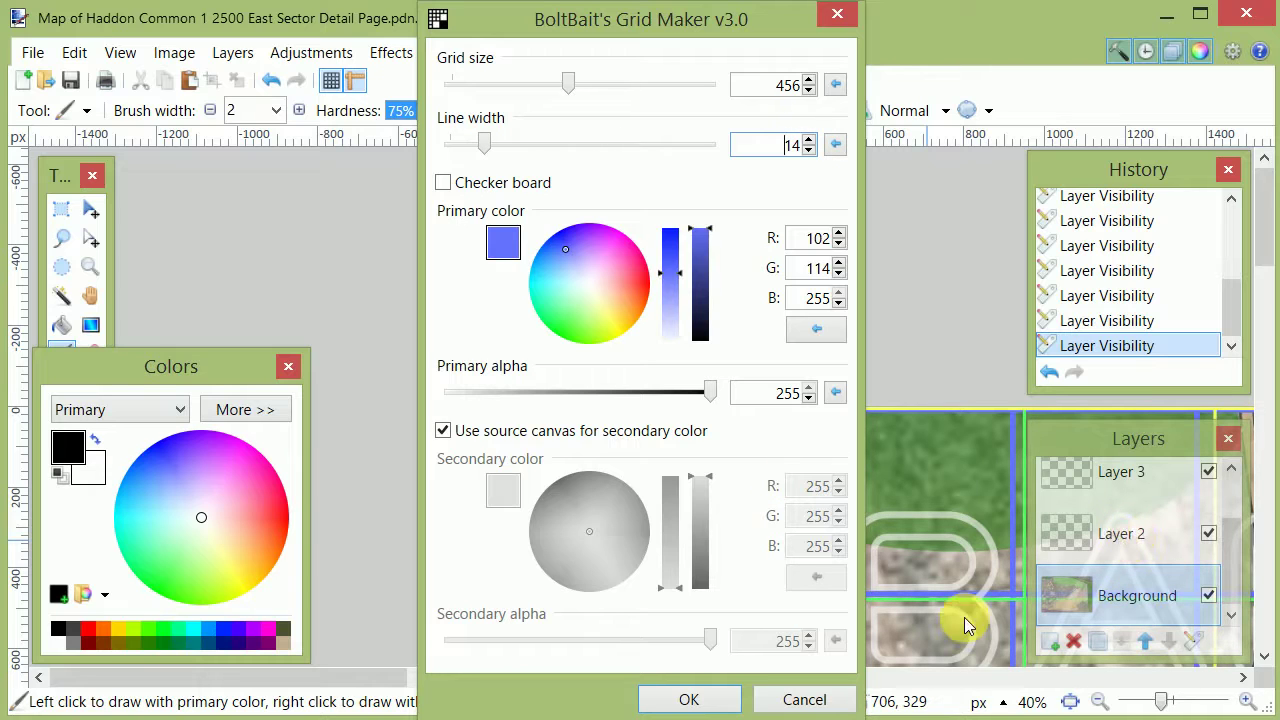
left_click(798, 703)
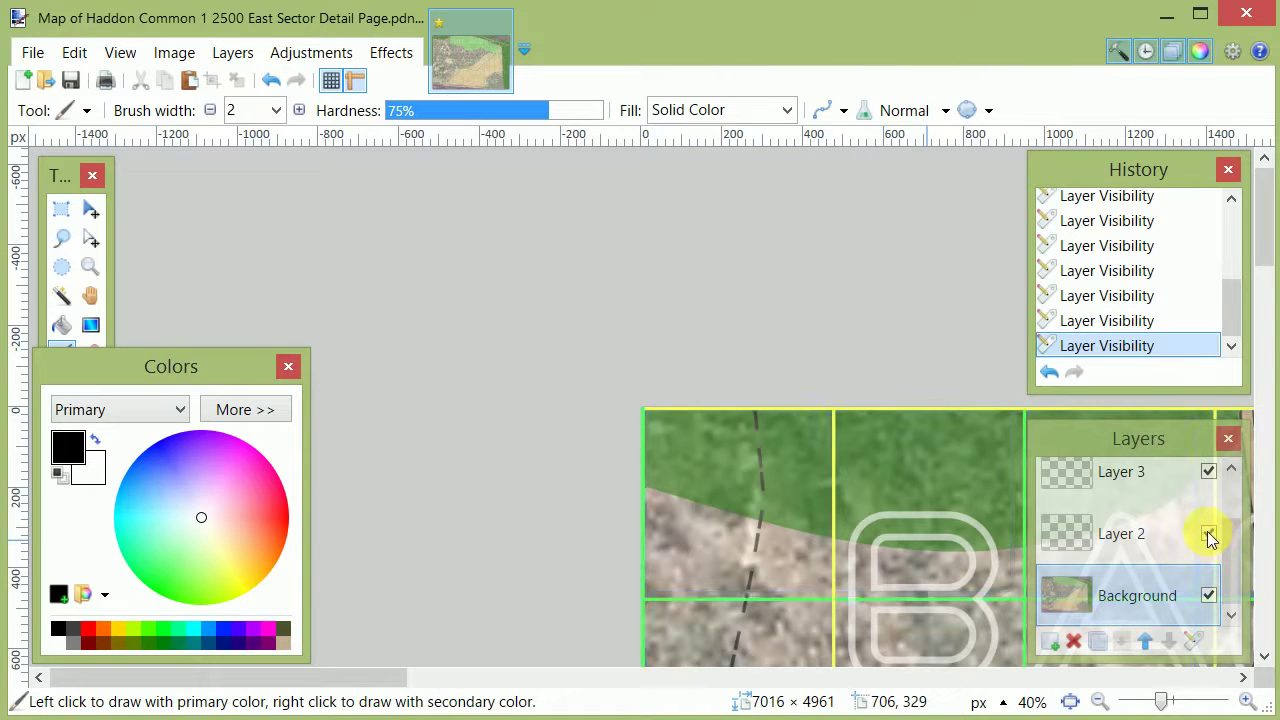
Step: Hide Layer 2 to compare the map without its green grid, show it again, and look through the layer stack
left_click(1207, 531)
left_click(1207, 533)
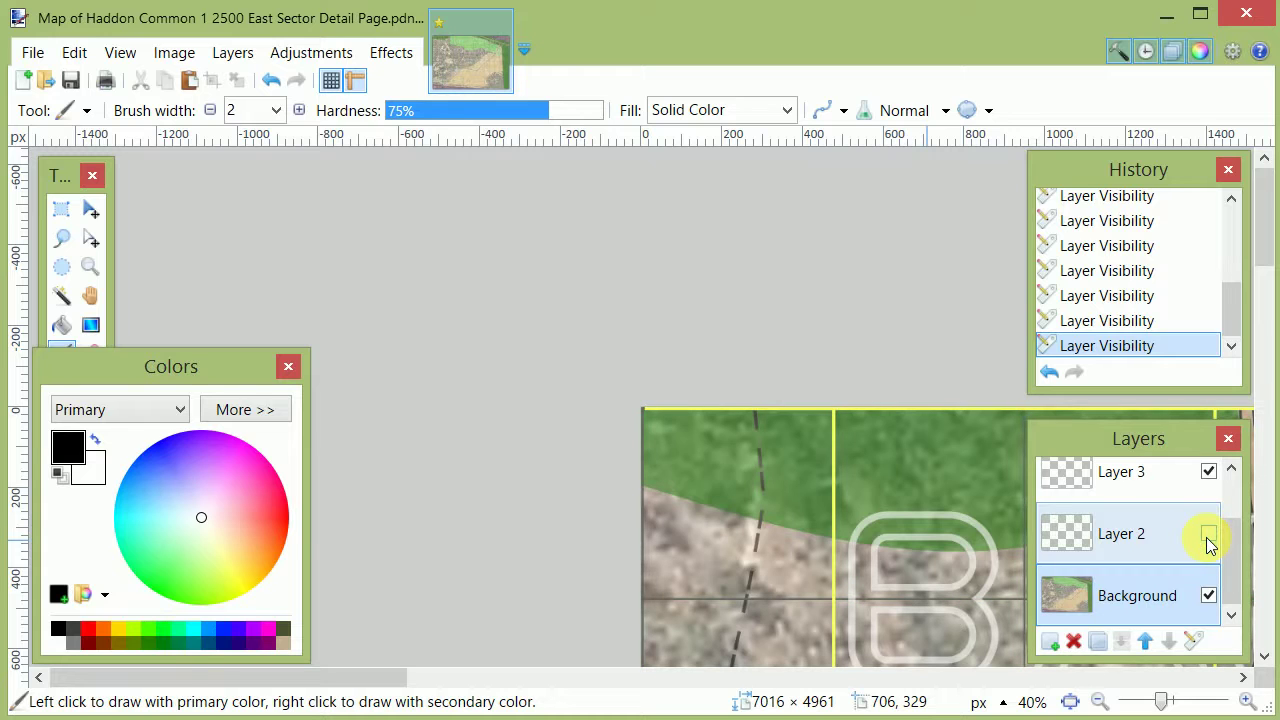
left_click(1207, 538)
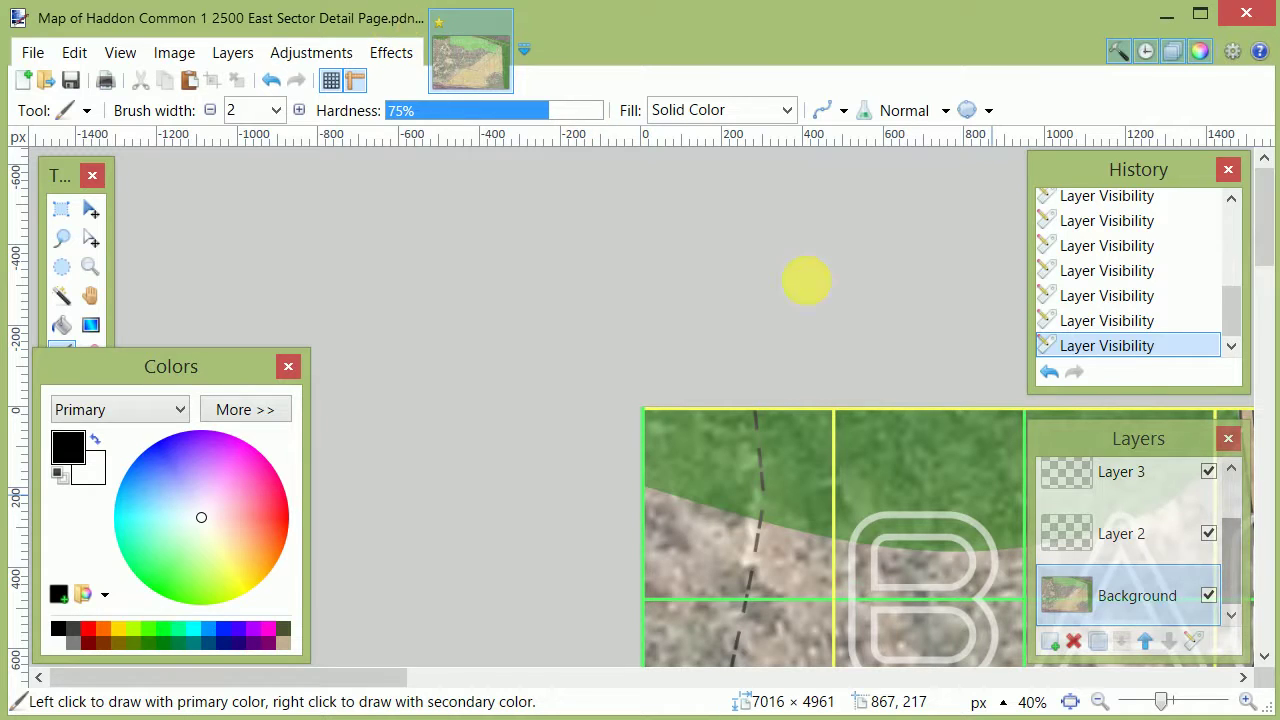
left_click(1226, 537)
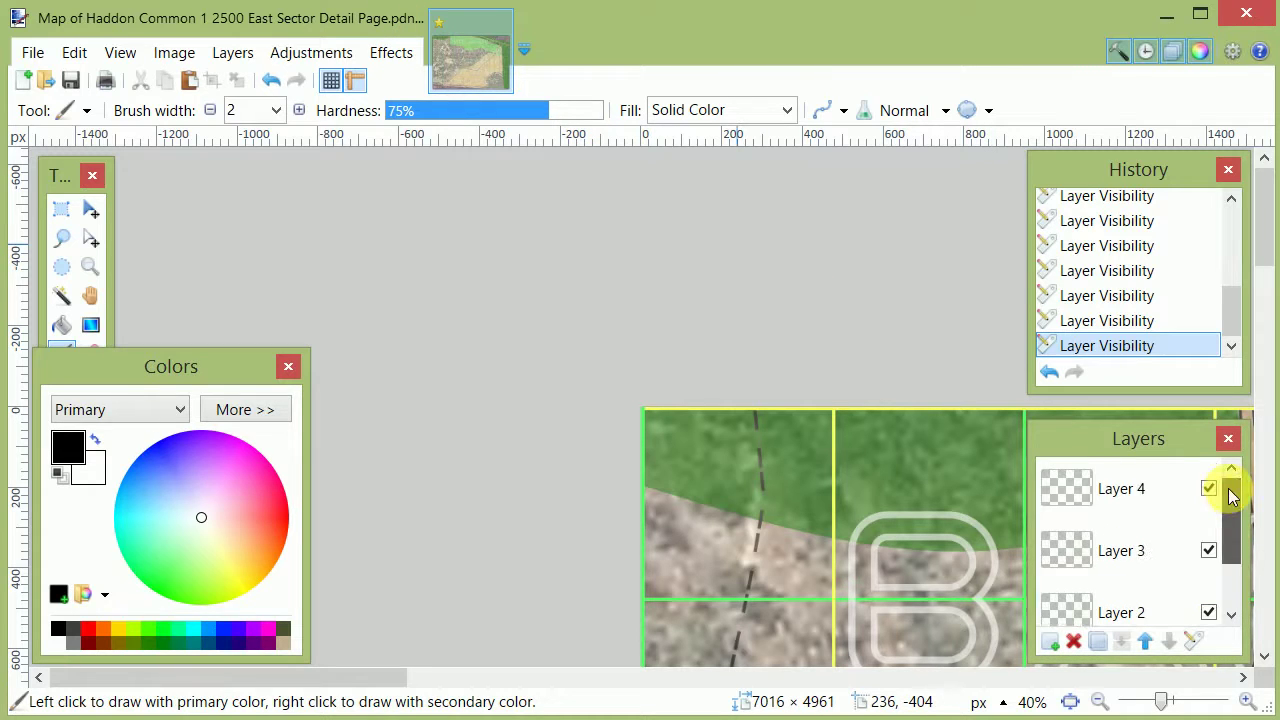
scroll(1161, 512, "down", 2)
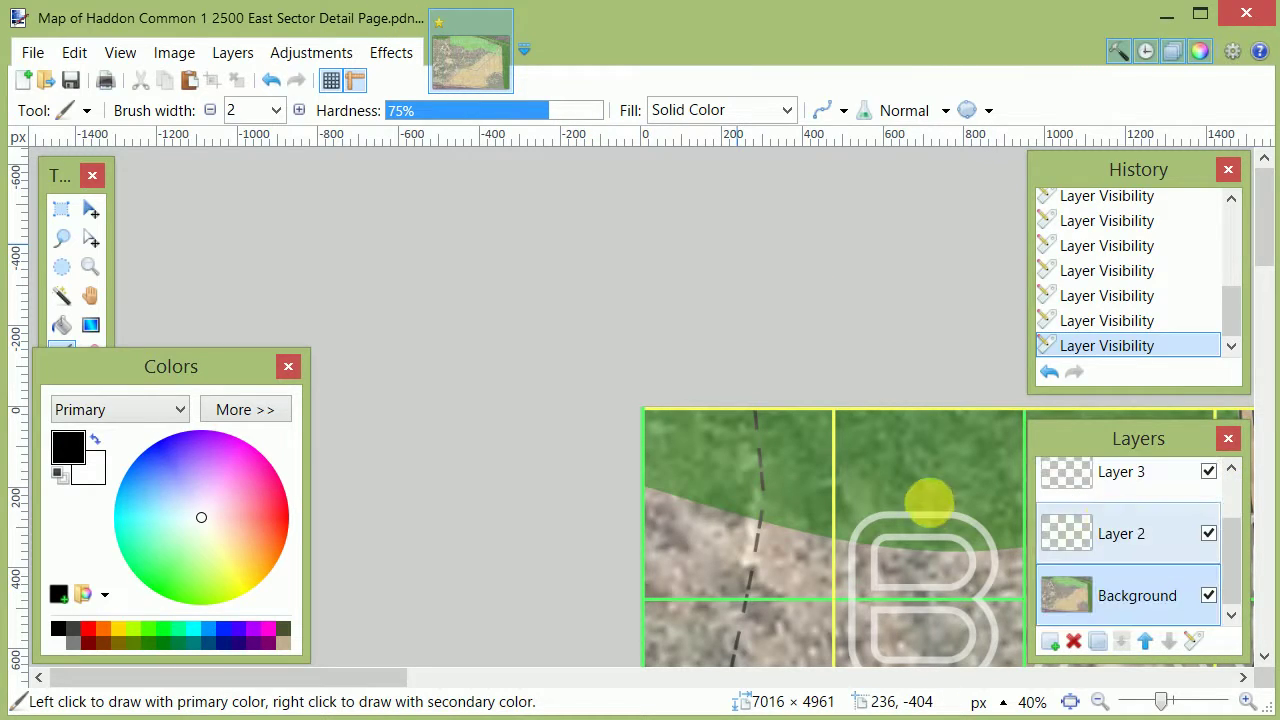
scroll(1150, 508, "up", 2)
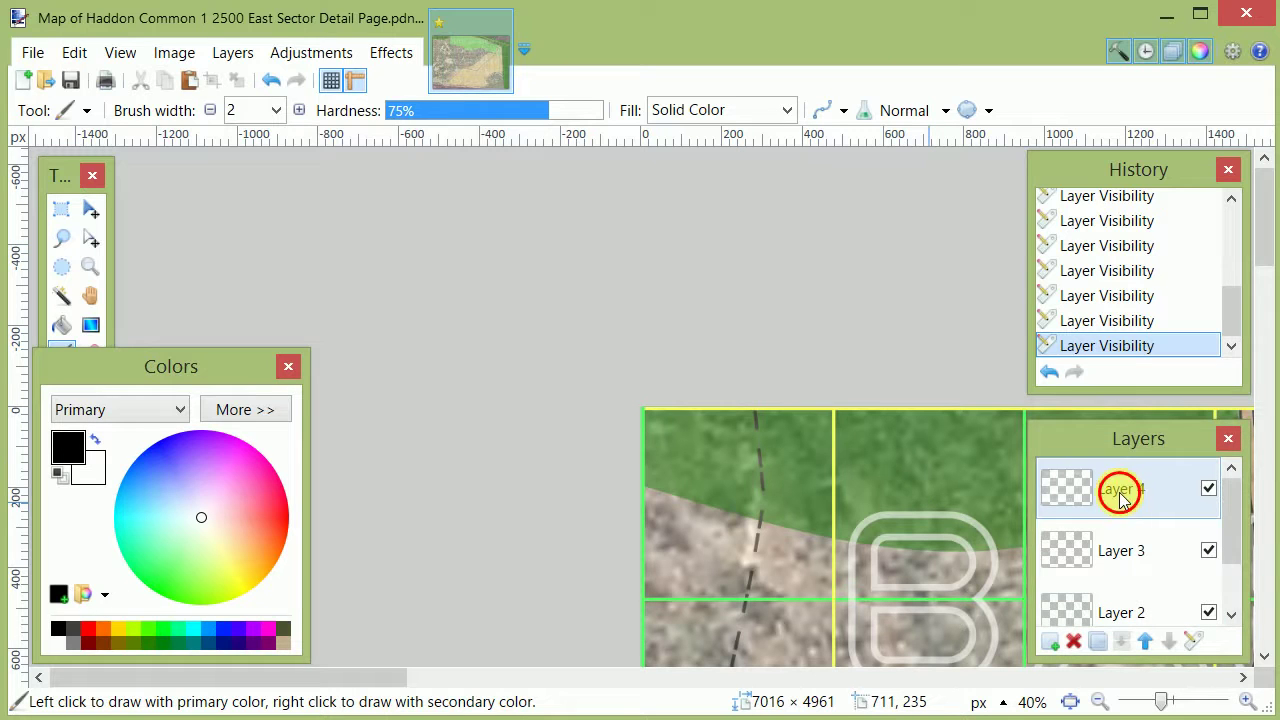
Step: Try raising Layer 4's opacity to 162 in its layer properties, and cancel the change
left_click(1095, 500)
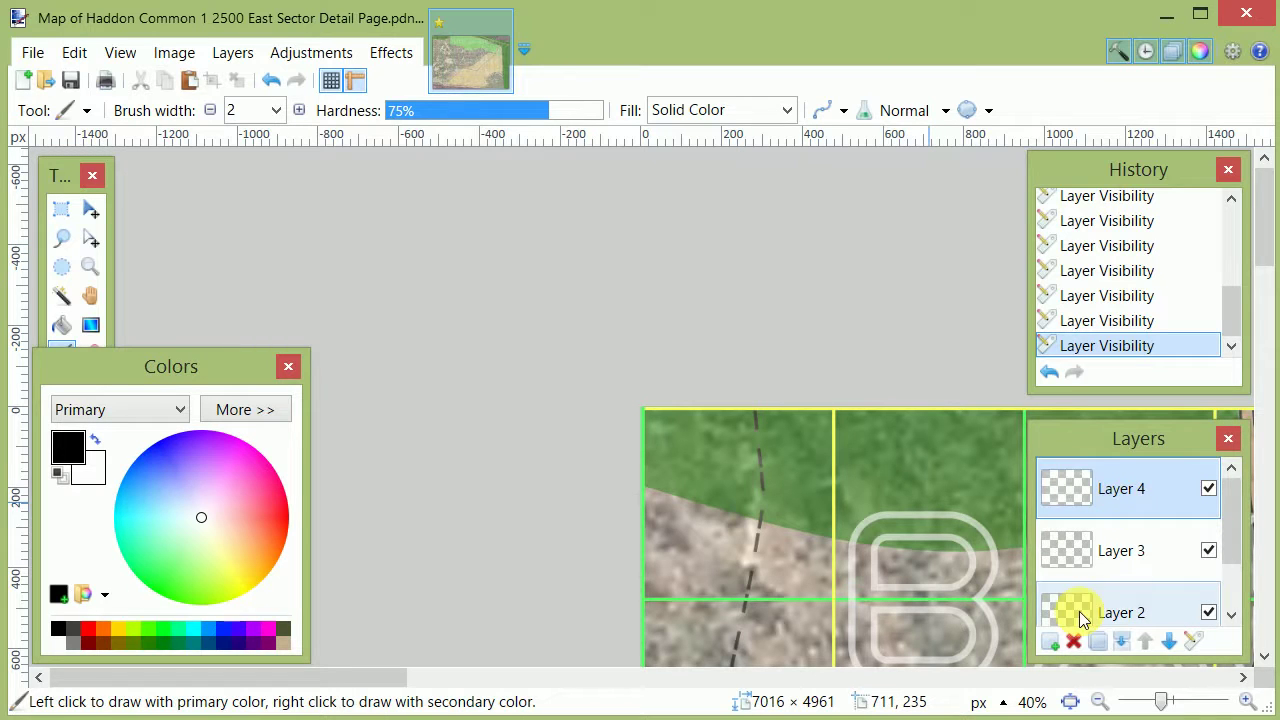
double_click(1087, 490)
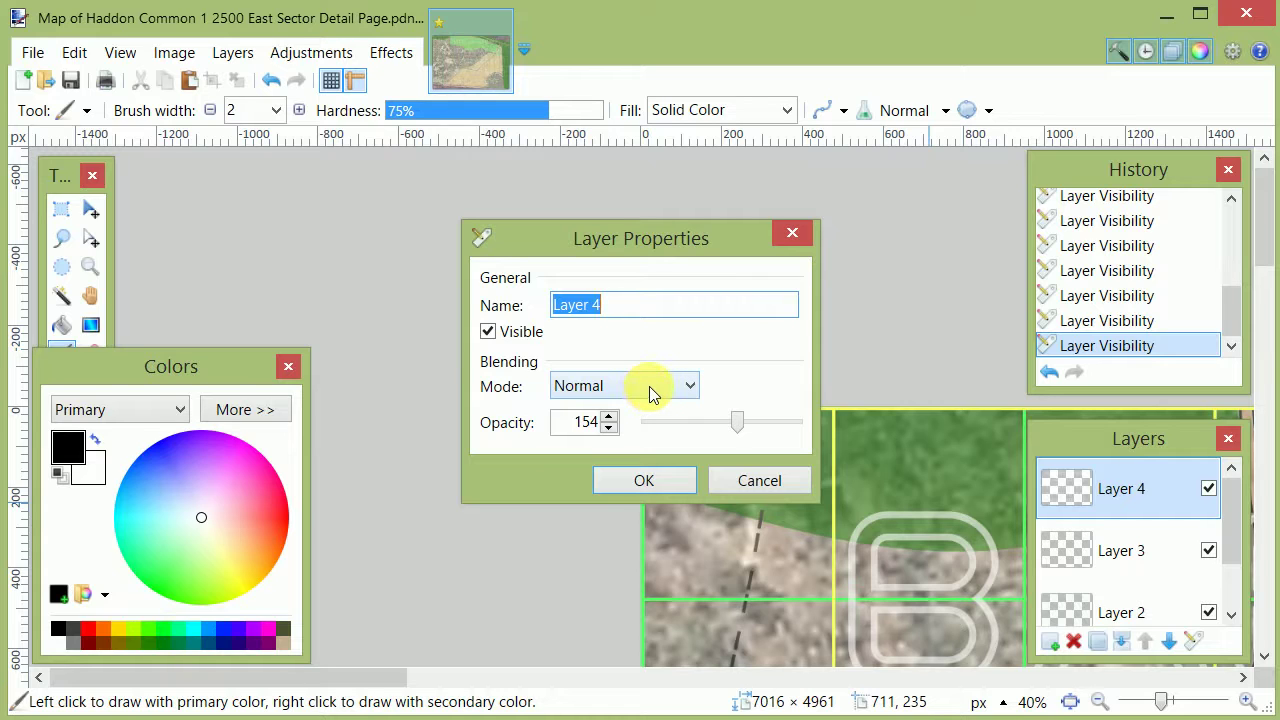
left_click(609, 417)
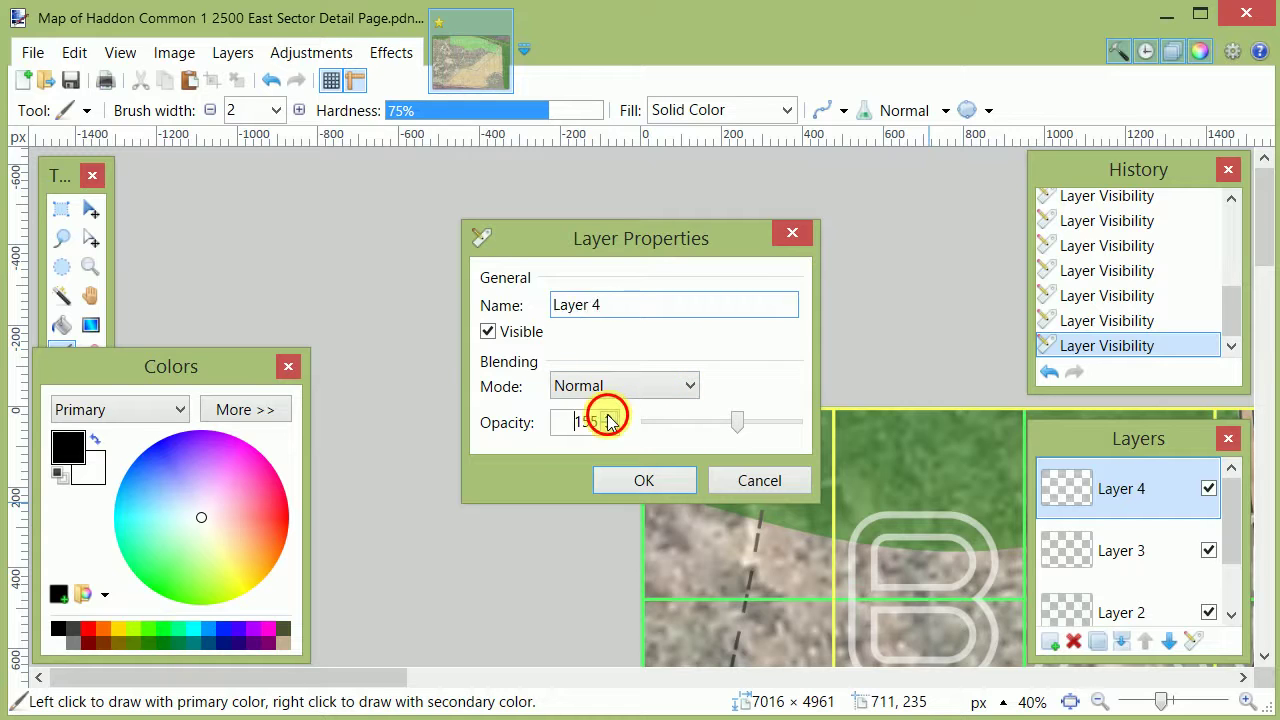
left_click(609, 418)
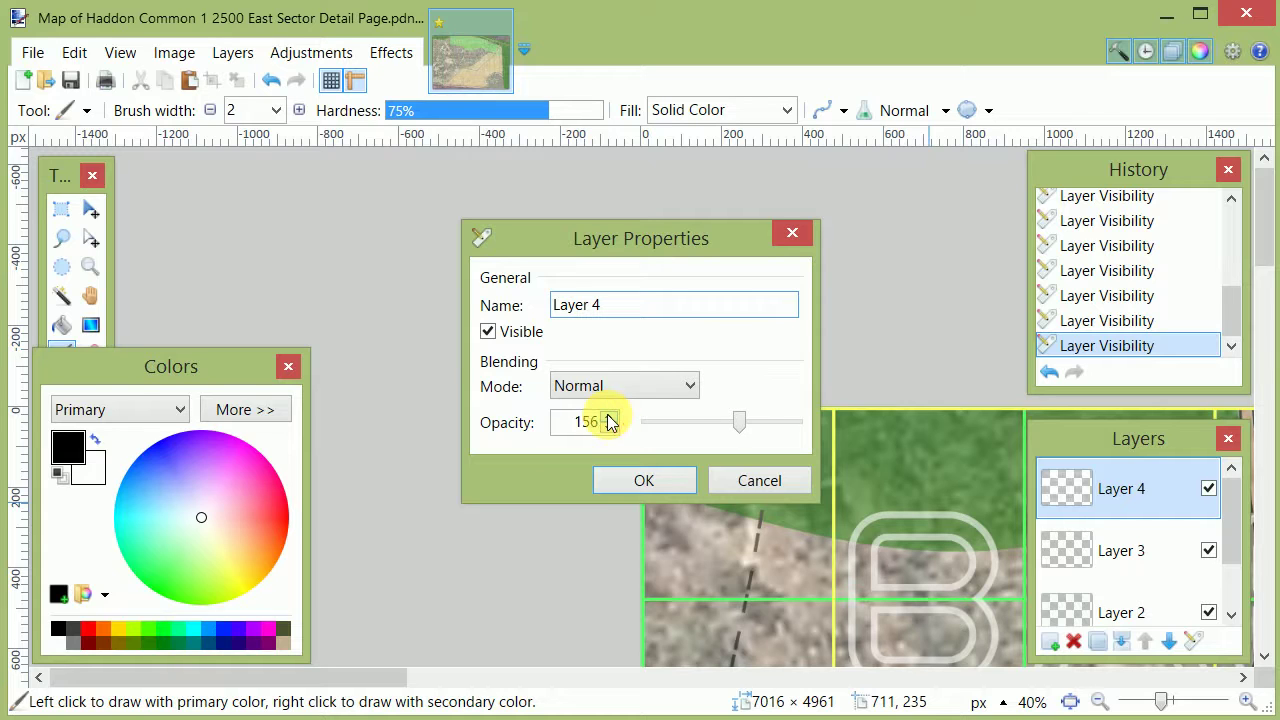
left_click_drag(737, 424, 760, 422)
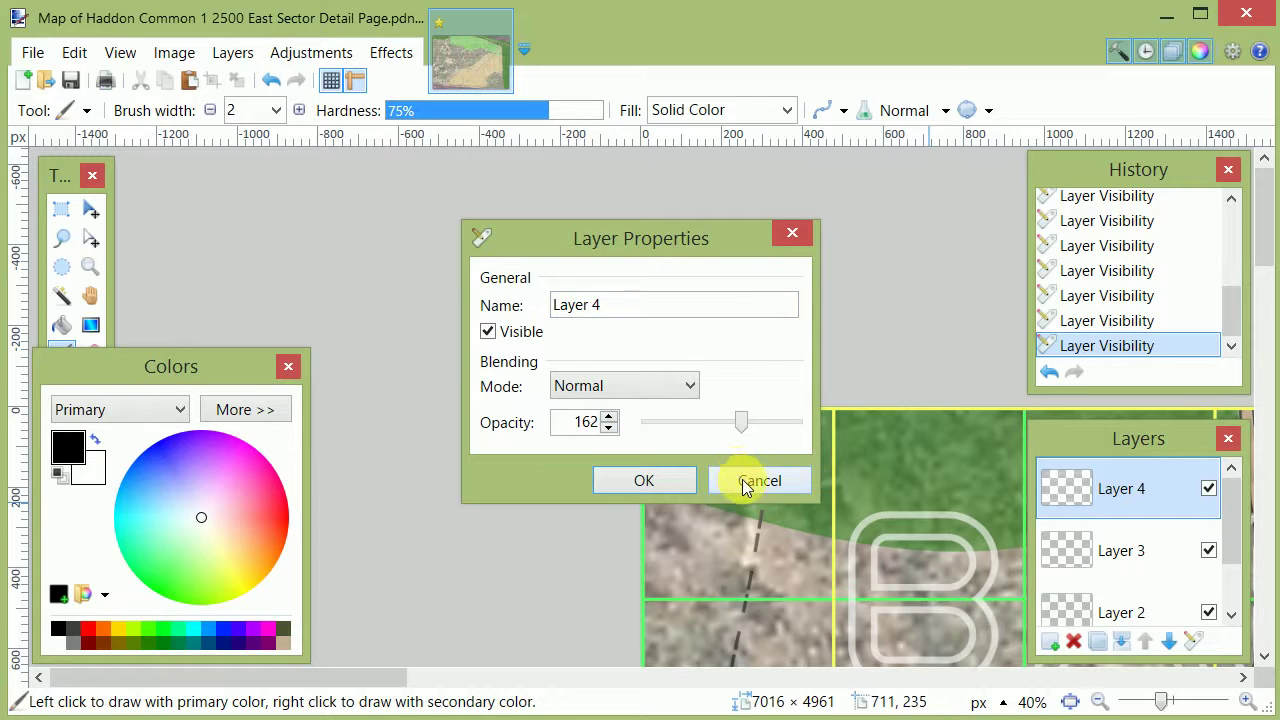
left_click(746, 480)
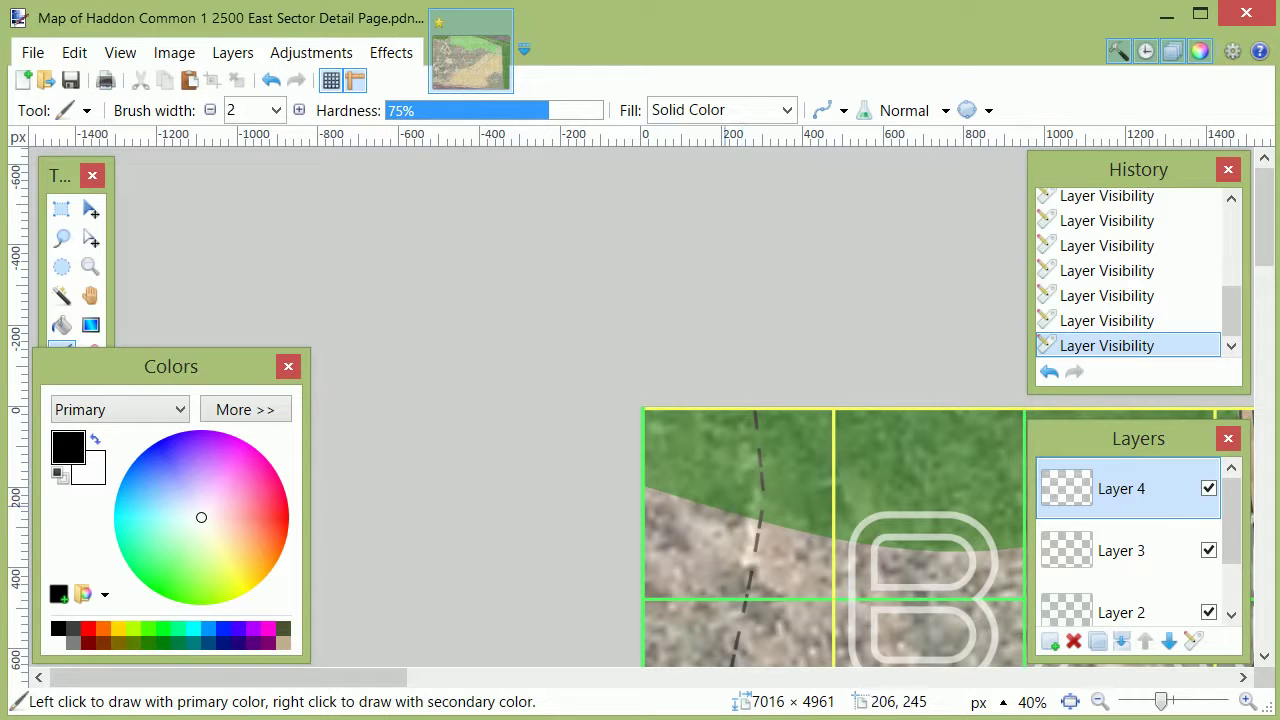
Step: Switch to the map folder and open "Map of Haddon Common 1 2500 East Sector Detail Page SMGRS Markup Draft.png" for editing in Paint
key("alt+Tab")
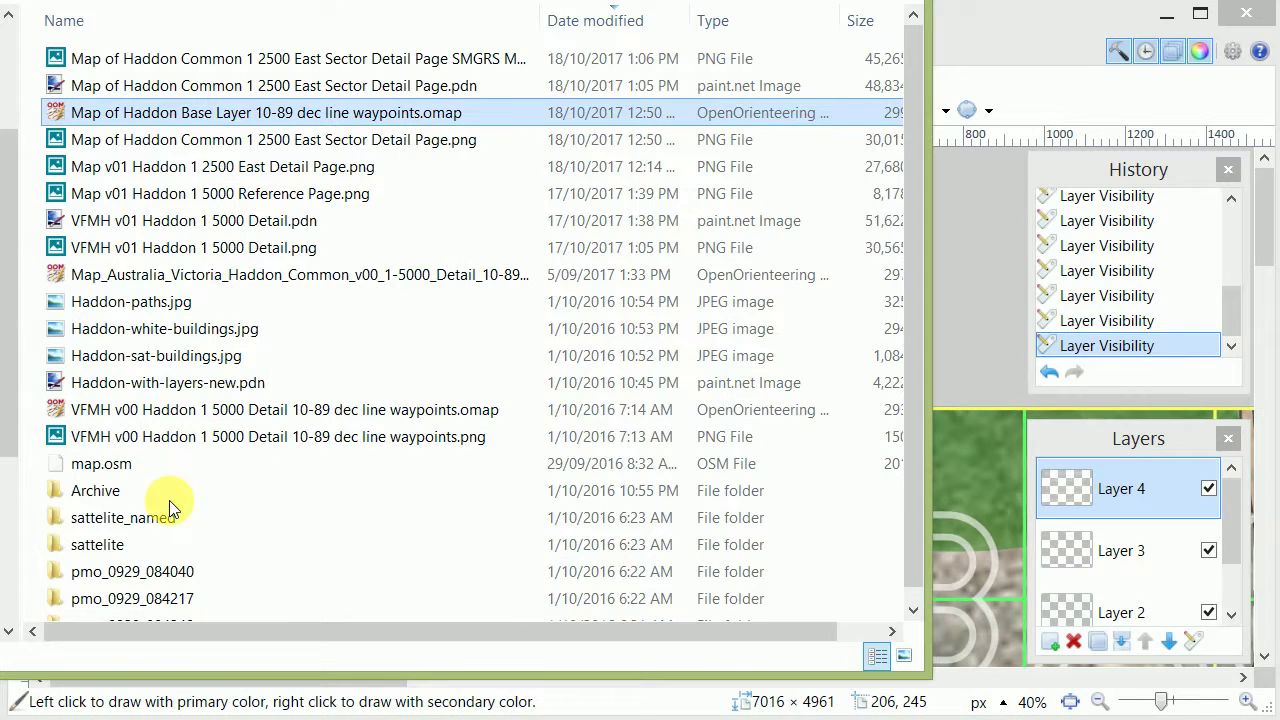
left_click(477, 62, "ctrl")
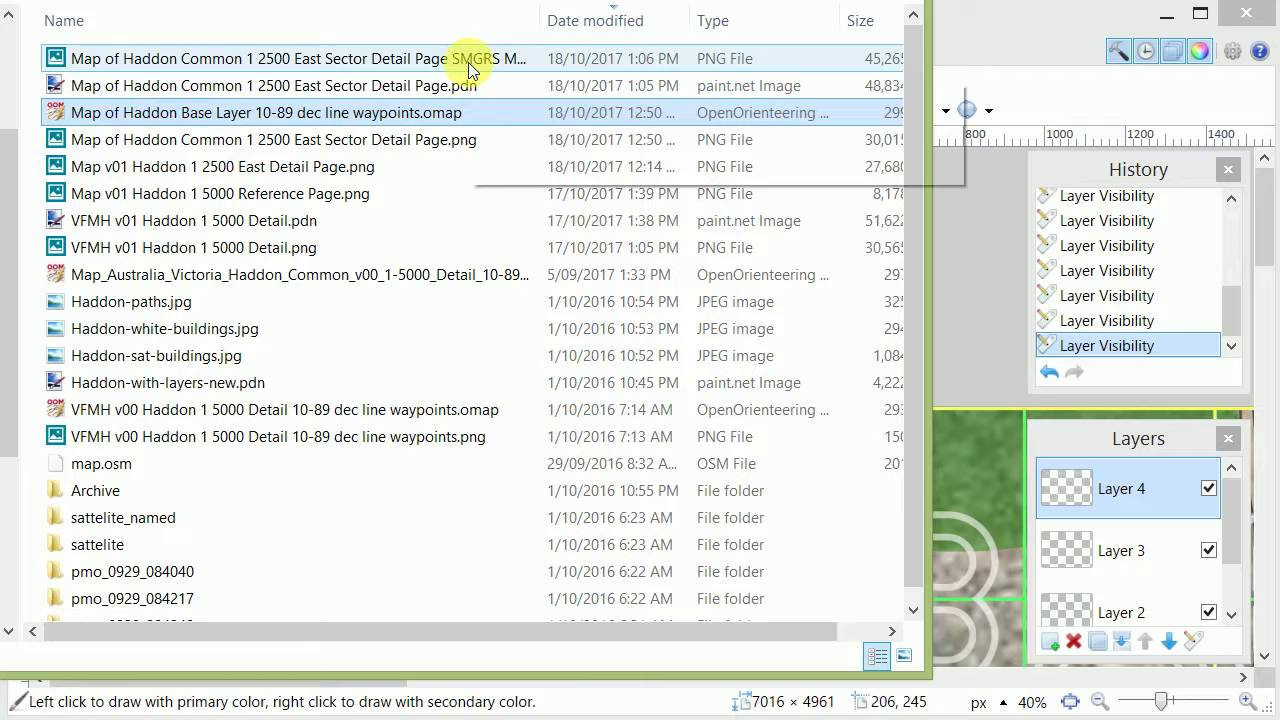
left_click(468, 62)
right_click(468, 62)
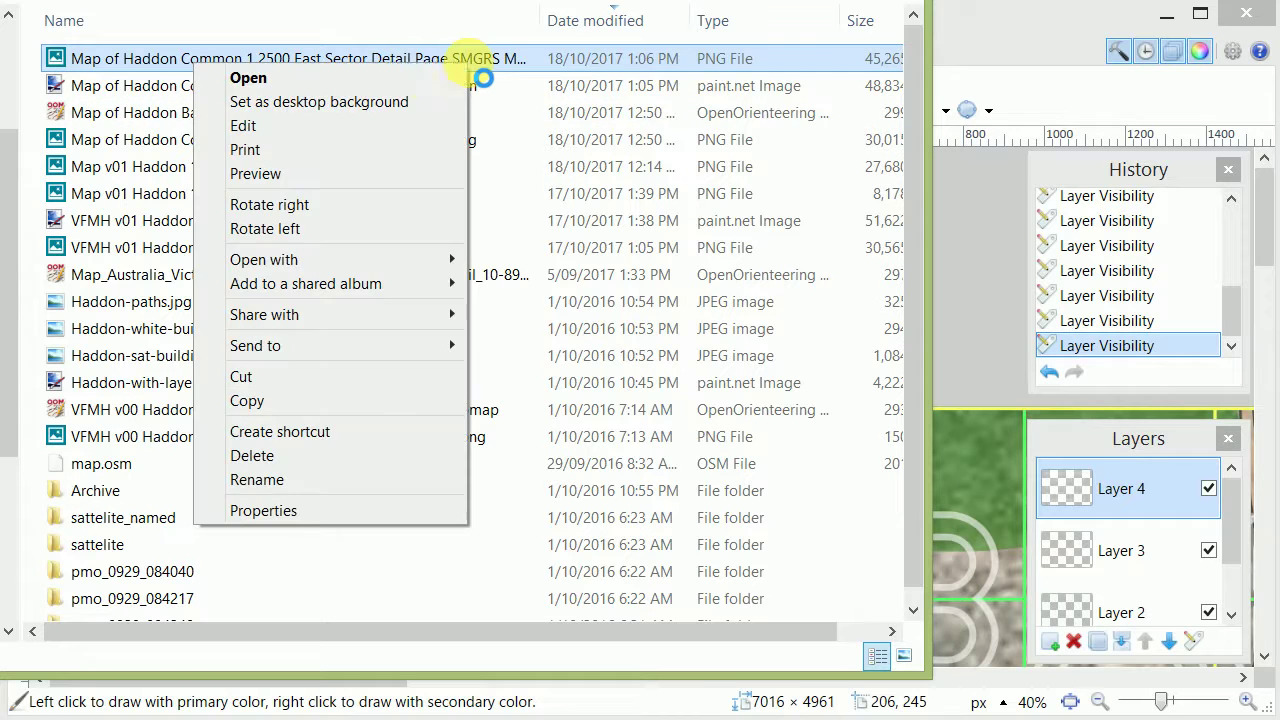
left_click(304, 126)
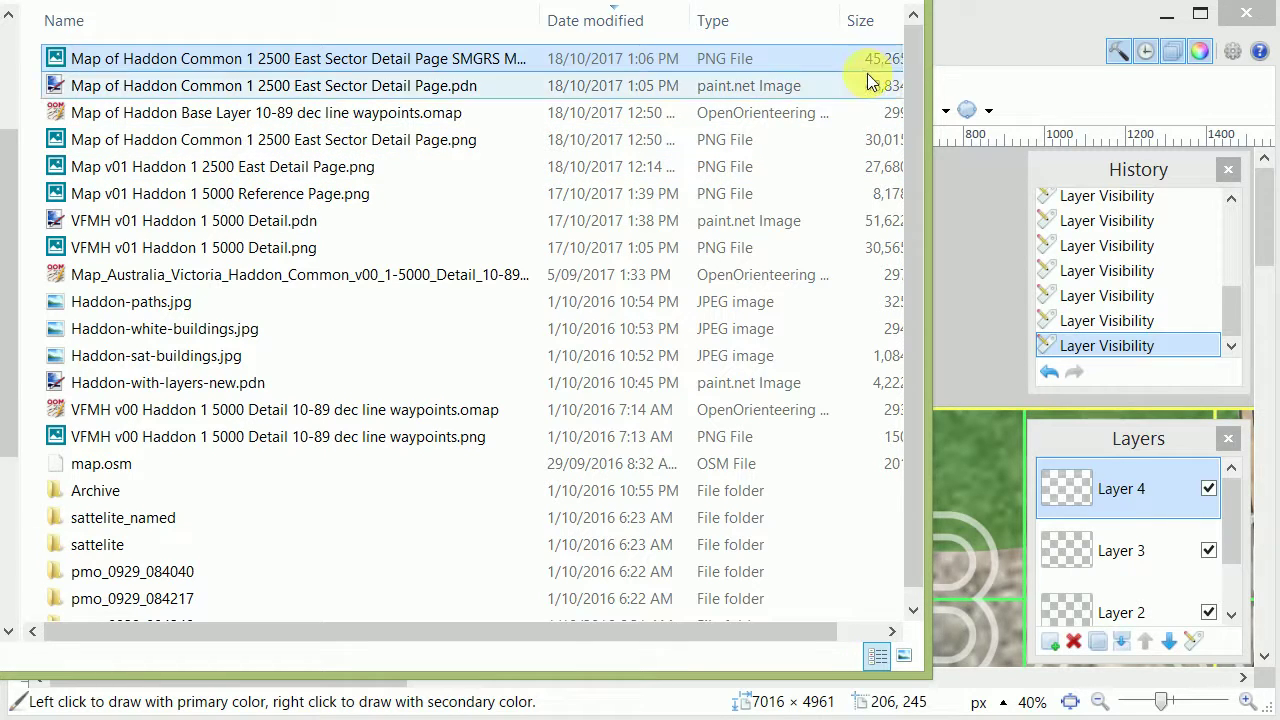
key("Return")
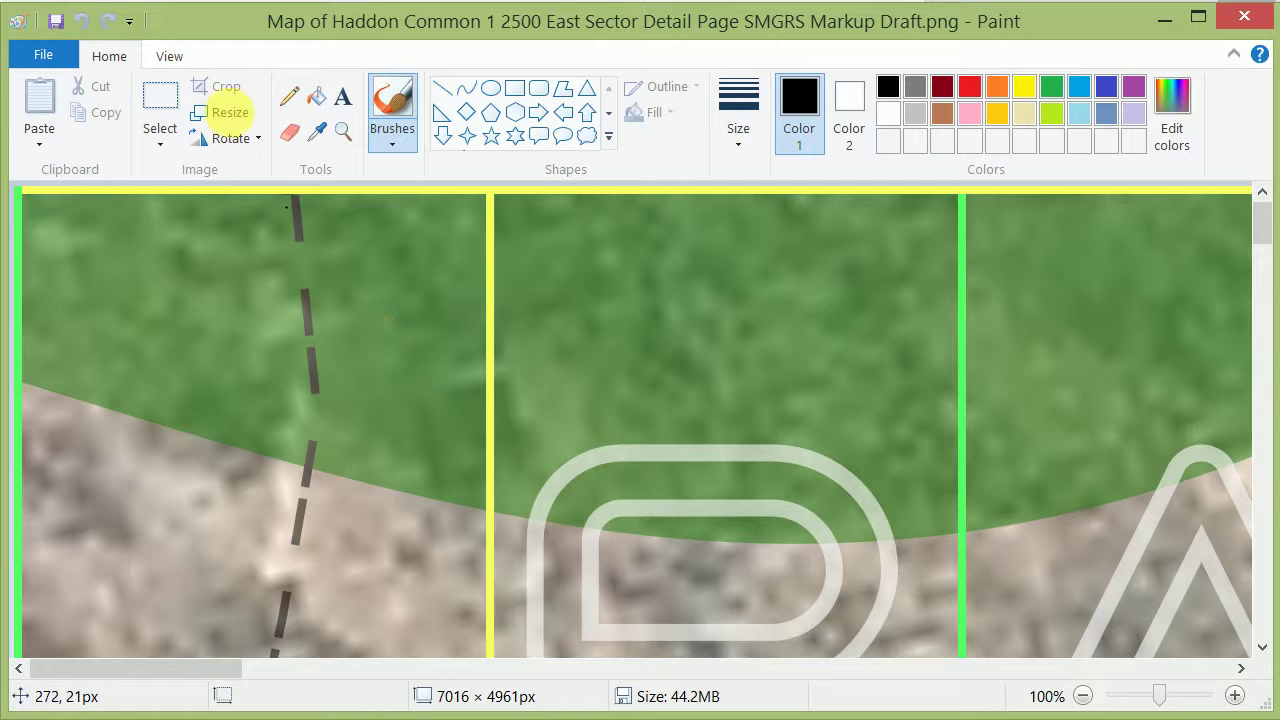
Step: Examine the grid lines and letter labels on the SMGRS markup draft at 50%, 25% and 12.5% zoom, and minimize Paint
left_click(164, 58)
left_click(90, 112)
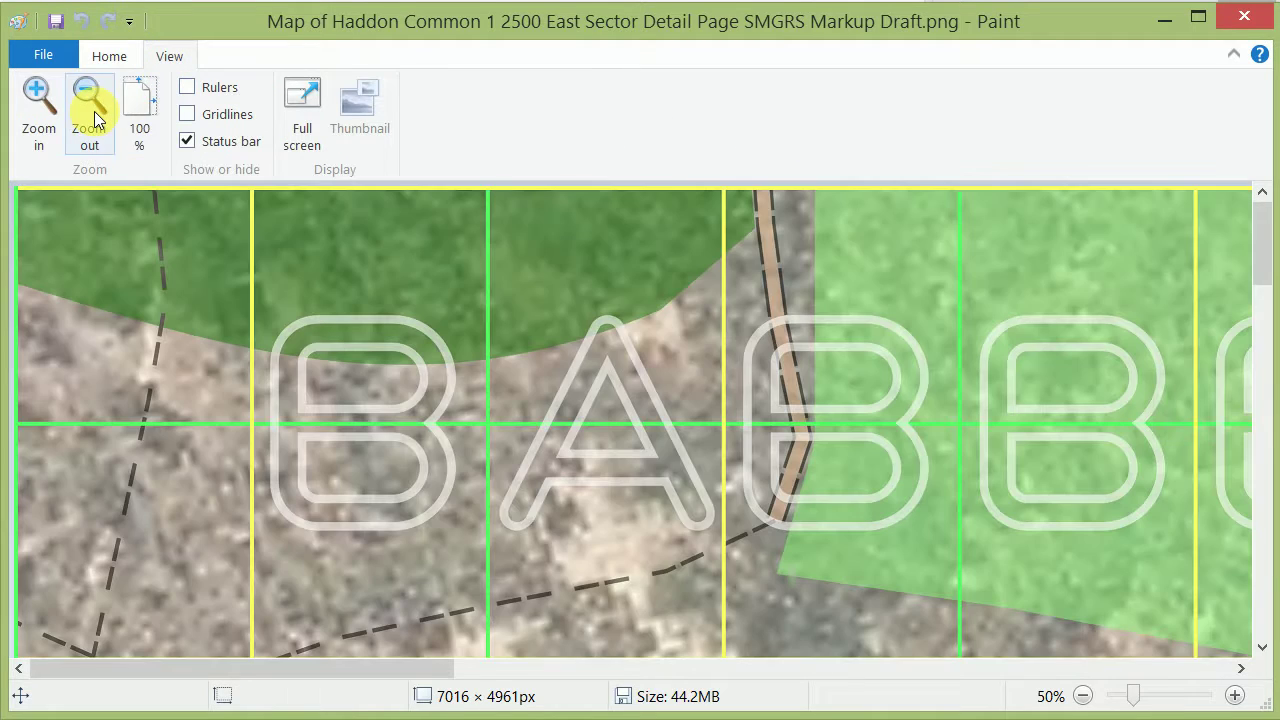
left_click(90, 112)
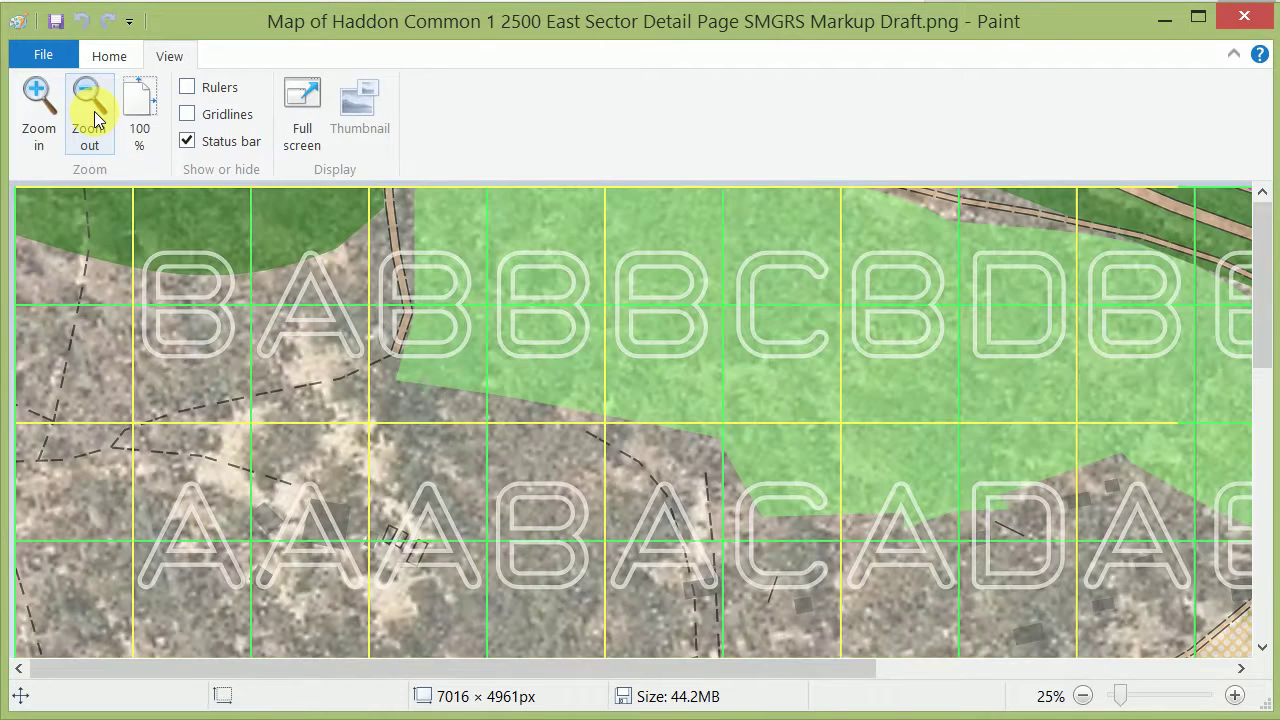
left_click(39, 108)
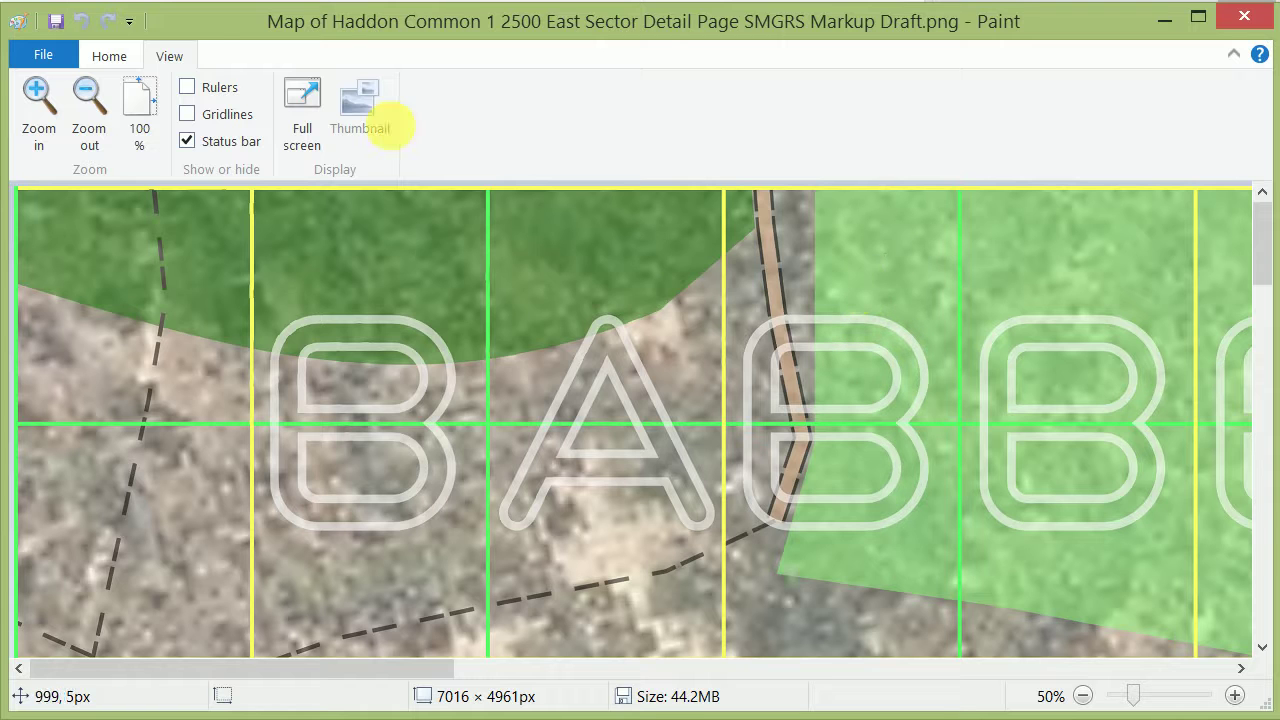
left_click(95, 106)
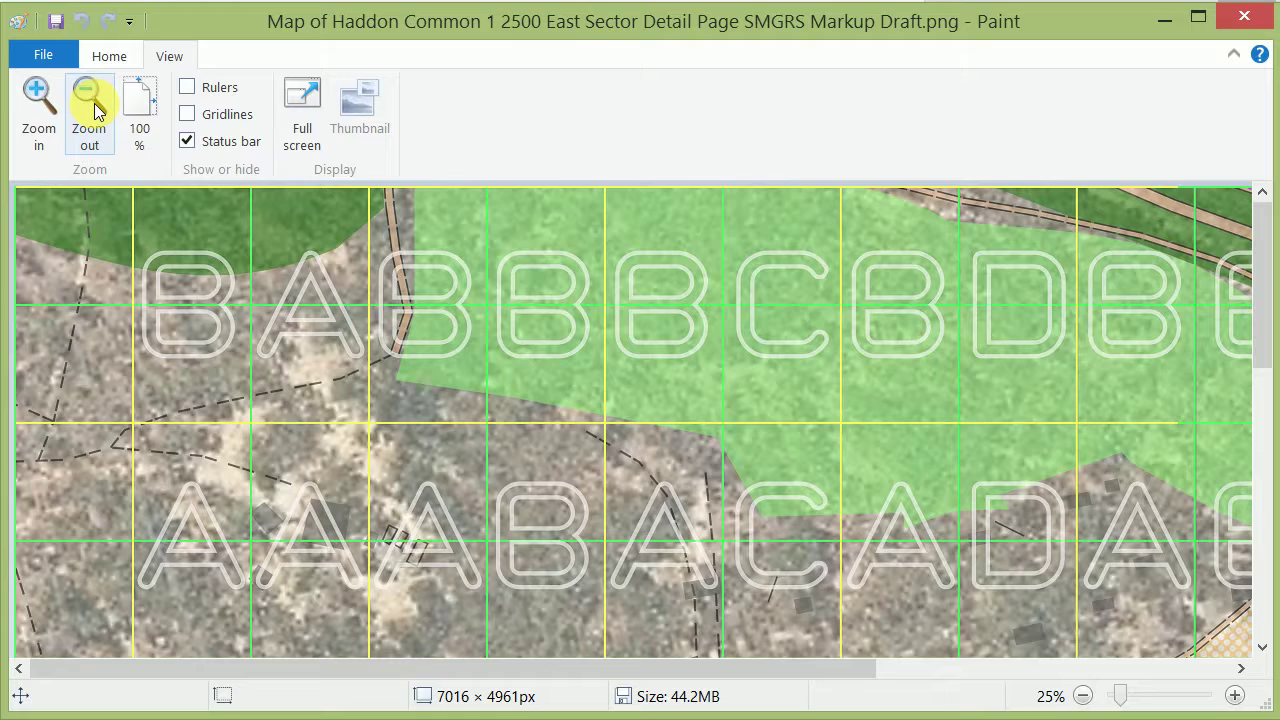
left_click(95, 108)
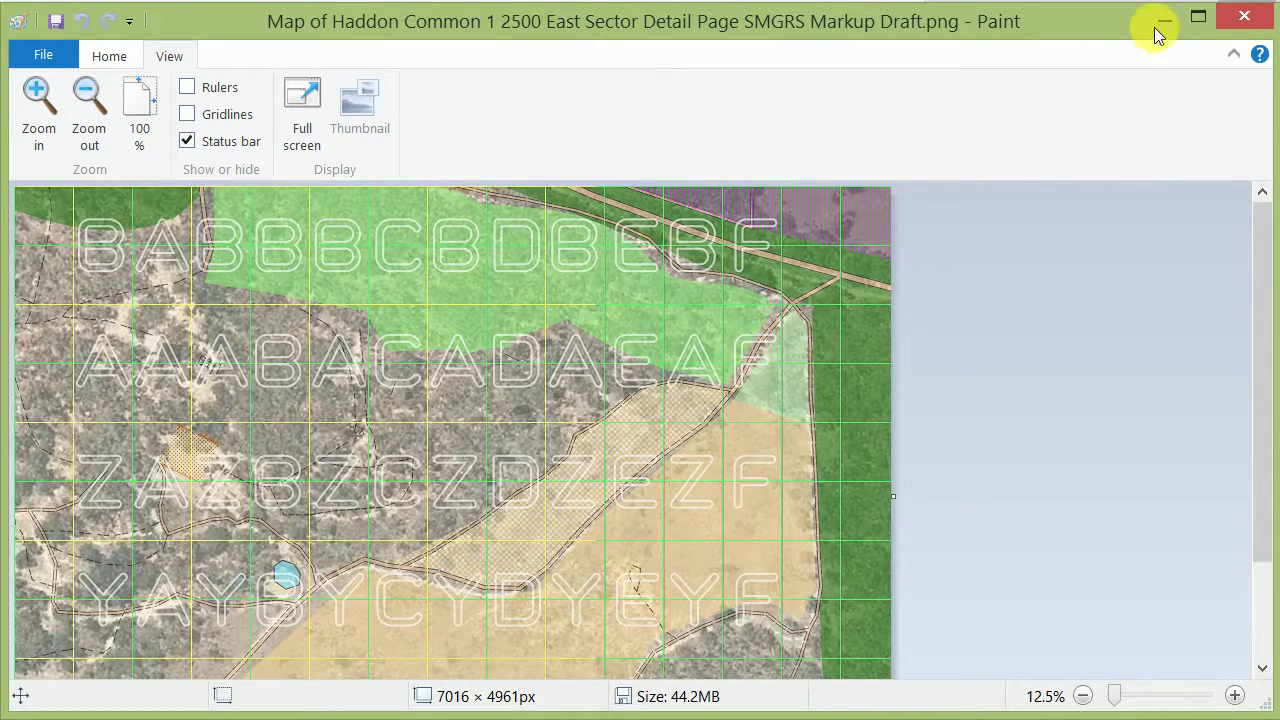
left_click(1158, 24)
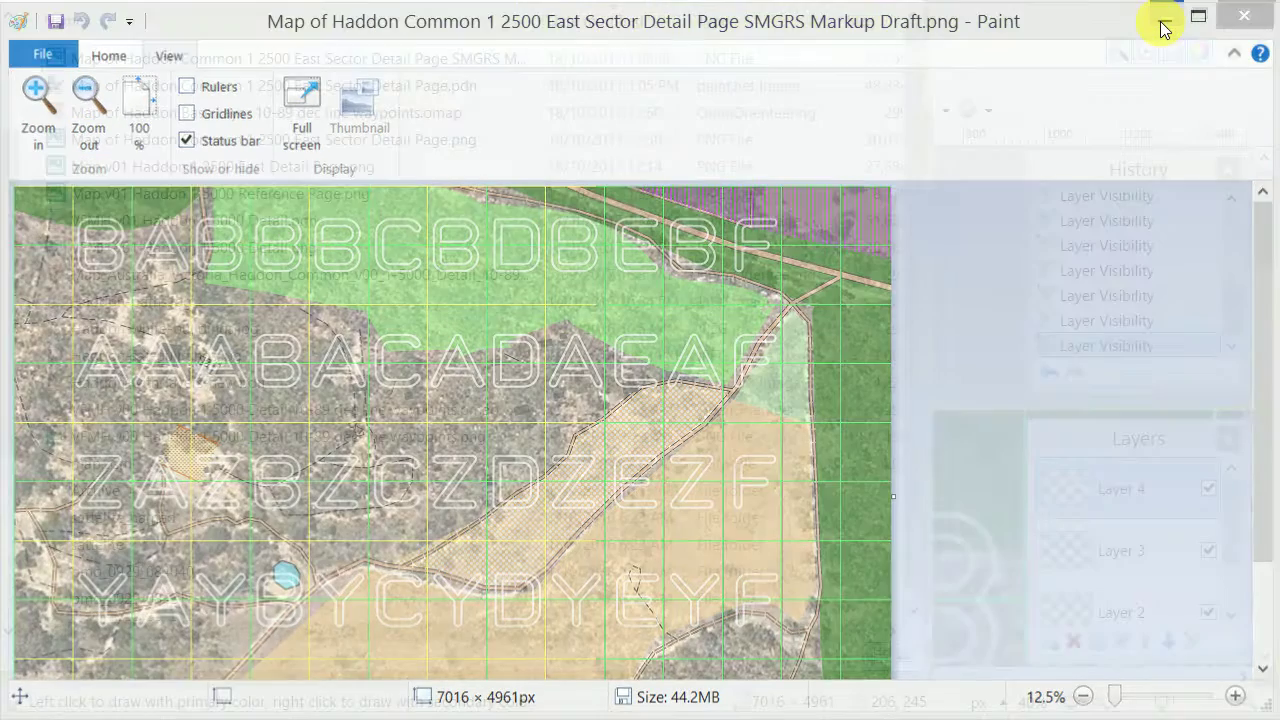